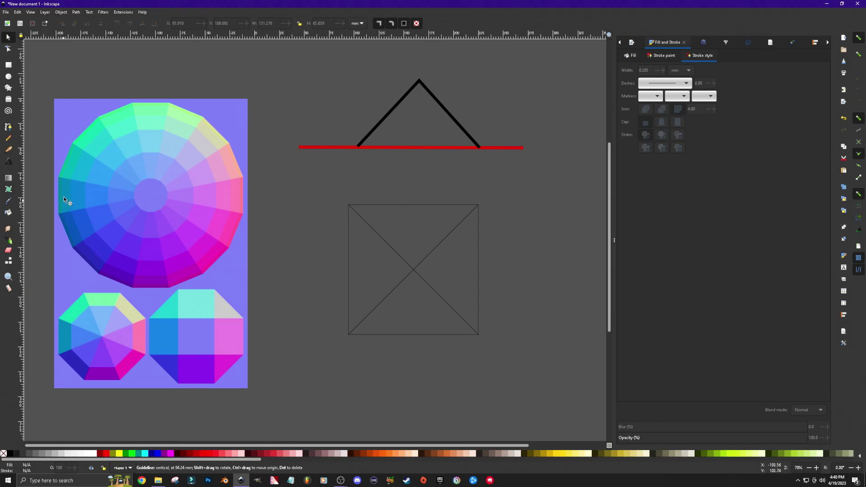
# Fill the square's left triangle with the teal-blue sampled from the leftmost outer facet of the large normal map sphere
pyautogui.click(349, 267)
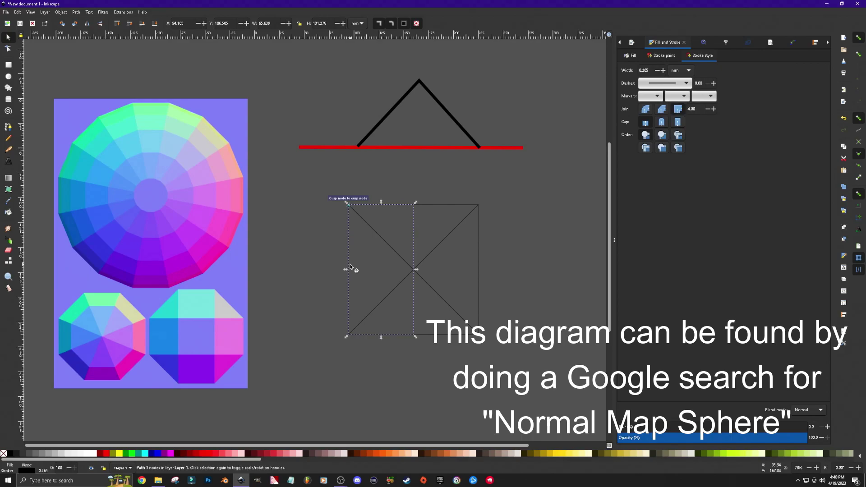
pyautogui.click(631, 55)
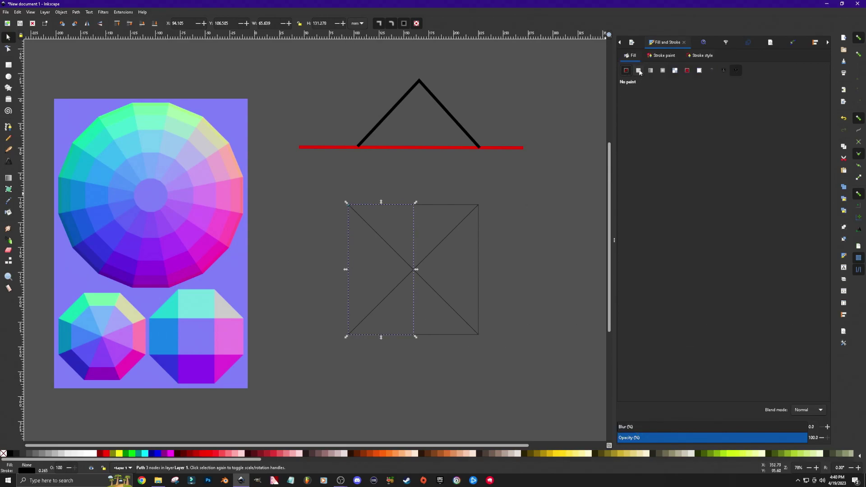
pyautogui.click(638, 70)
pyautogui.click(640, 394)
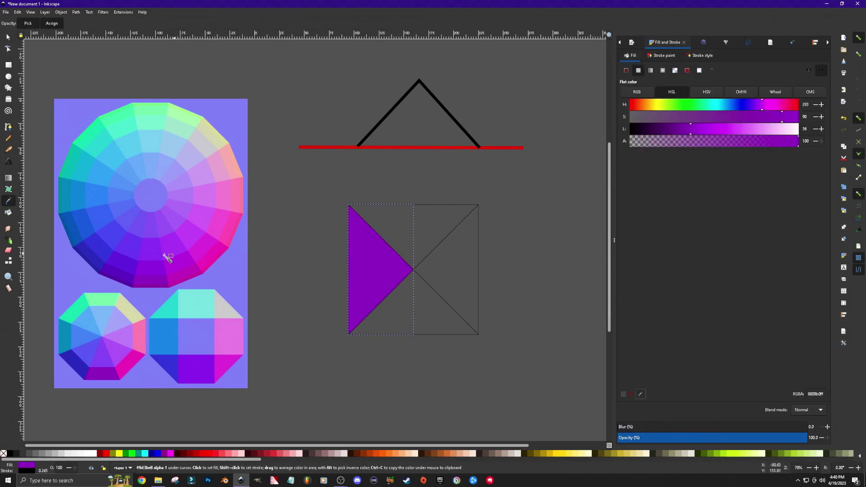
pyautogui.click(64, 197)
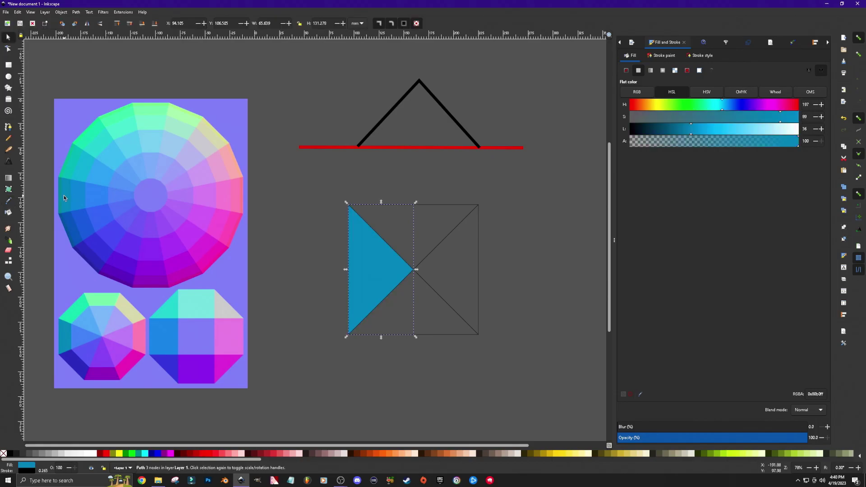
# Fill the square's bottom triangle with the purple sampled from the lowest outer facet of the large normal map sphere
pyautogui.click(435, 333)
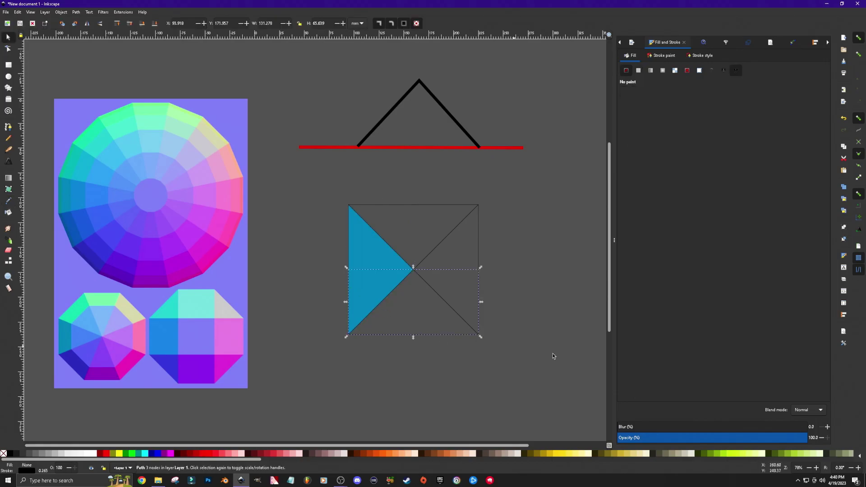
pyautogui.click(638, 70)
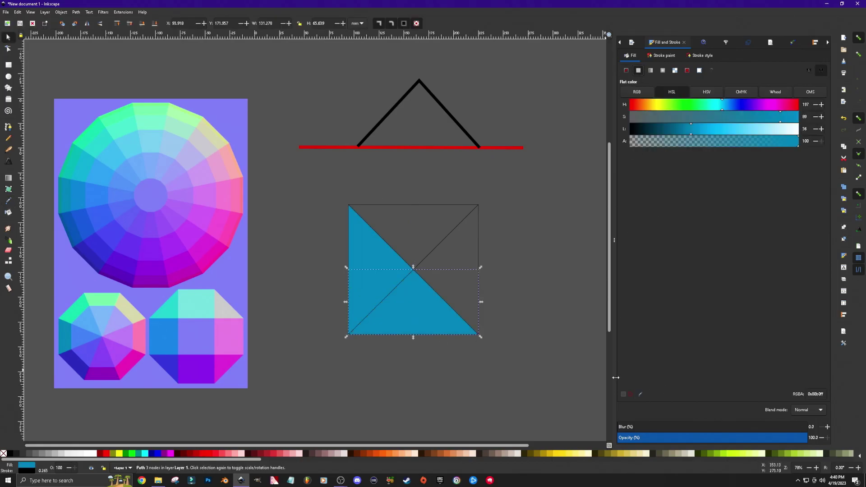
pyautogui.click(640, 395)
pyautogui.click(157, 283)
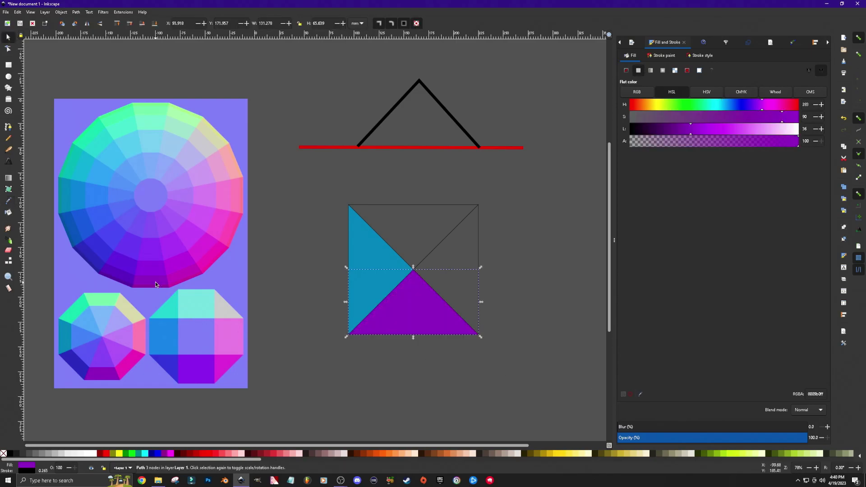
# Fill the square's right triangle with the pink sampled from the right side of the large normal map sphere
pyautogui.click(478, 251)
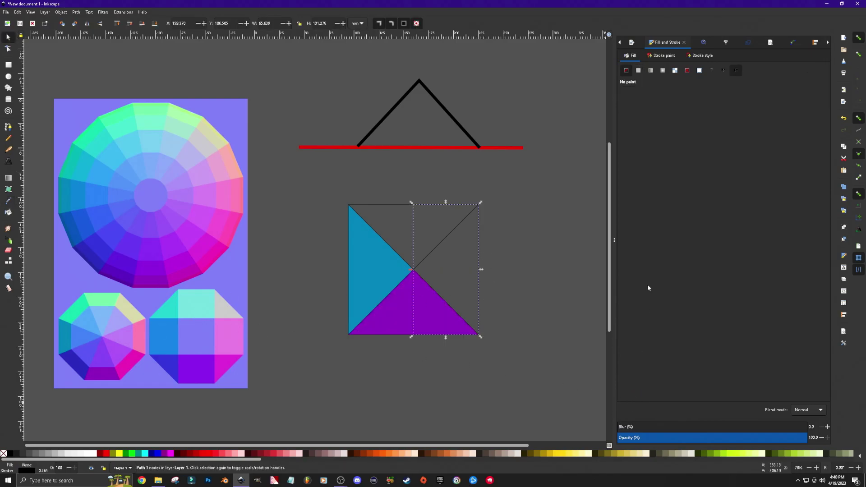
pyautogui.click(639, 70)
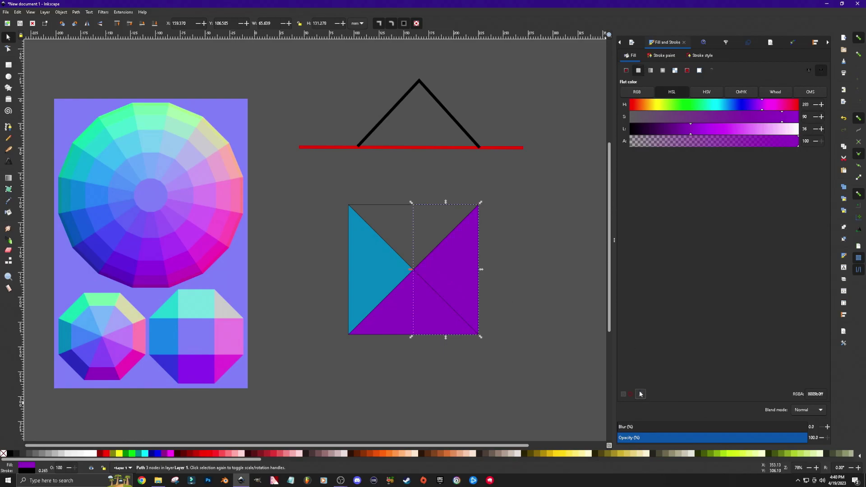
pyautogui.click(641, 395)
pyautogui.click(223, 189)
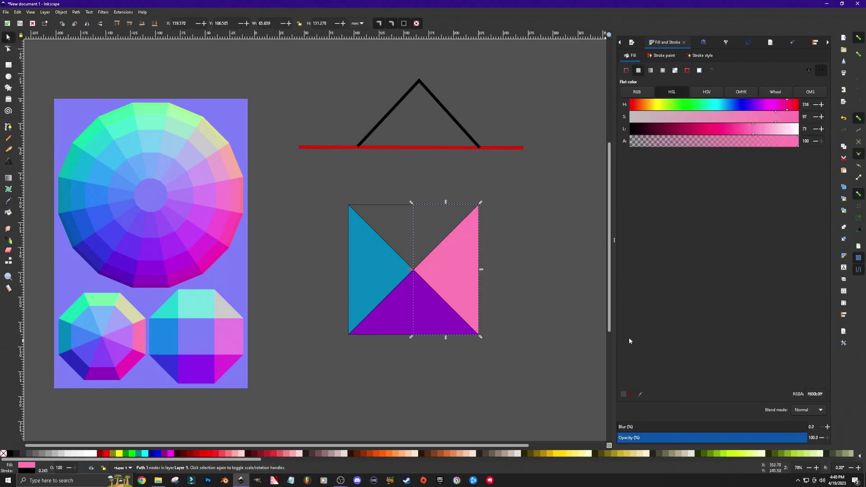
# Fill the square's top triangle with the light green sampled from the uppermost outer facets of the large normal map sphere
pyautogui.click(378, 204)
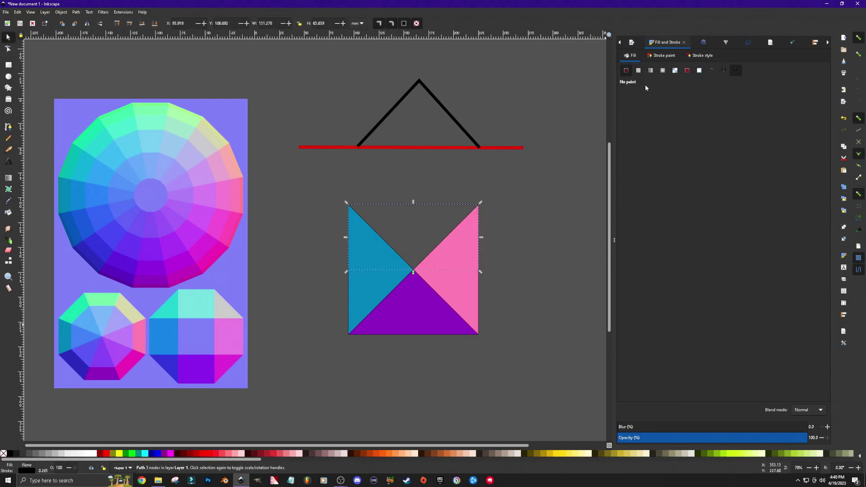
pyautogui.click(638, 70)
pyautogui.click(640, 394)
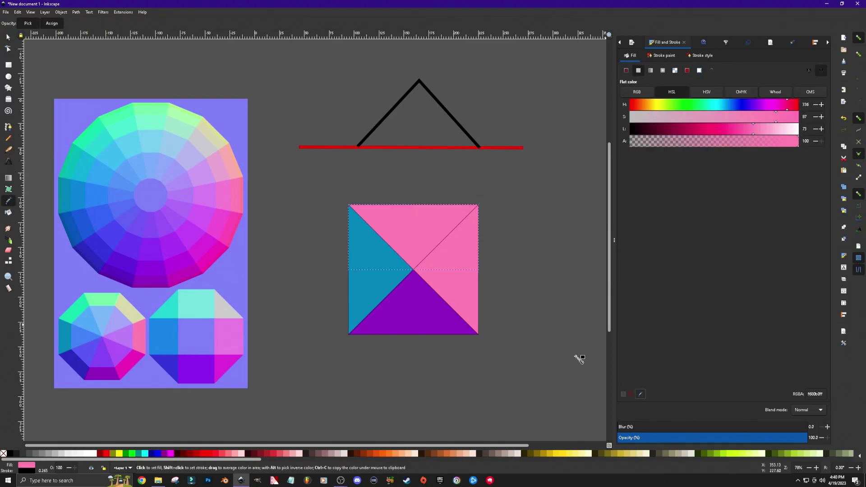
pyautogui.click(148, 114)
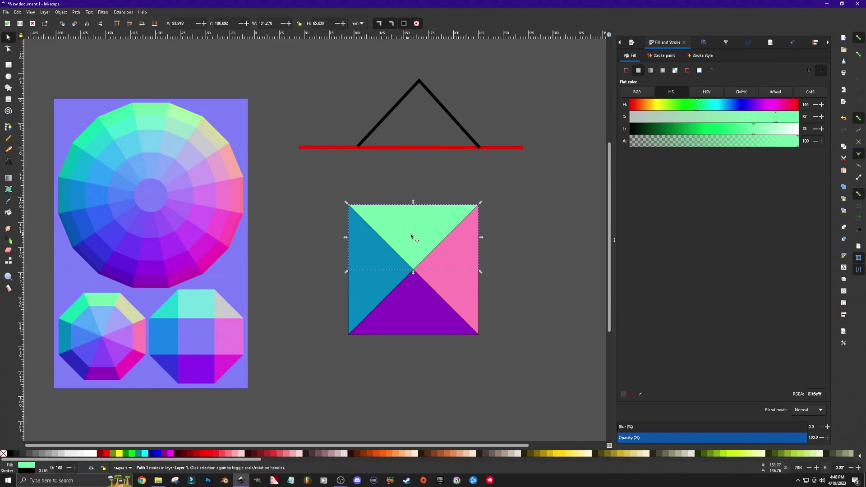
# Remove the stroke paint from the square's four coloured triangles
pyautogui.click(659, 55)
pyautogui.click(626, 71)
pyautogui.click(464, 281)
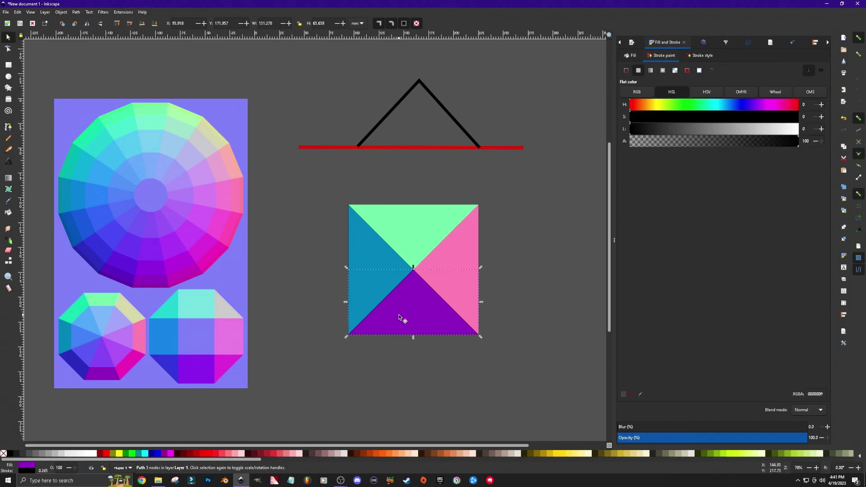
pyautogui.click(381, 256)
pyautogui.click(627, 70)
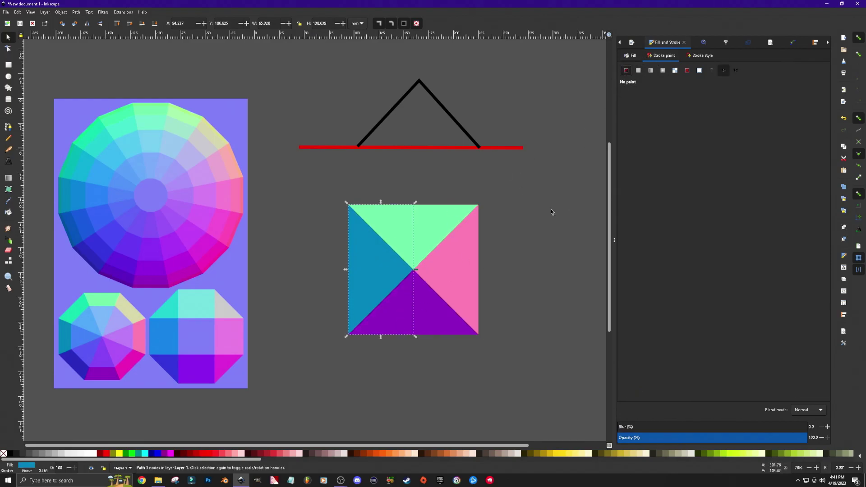
pyautogui.click(512, 278)
pyautogui.moveTo(313, 184)
pyautogui.mouseDown()
pyautogui.moveTo(440, 321)
pyautogui.moveTo(539, 391)
pyautogui.mouseUp()
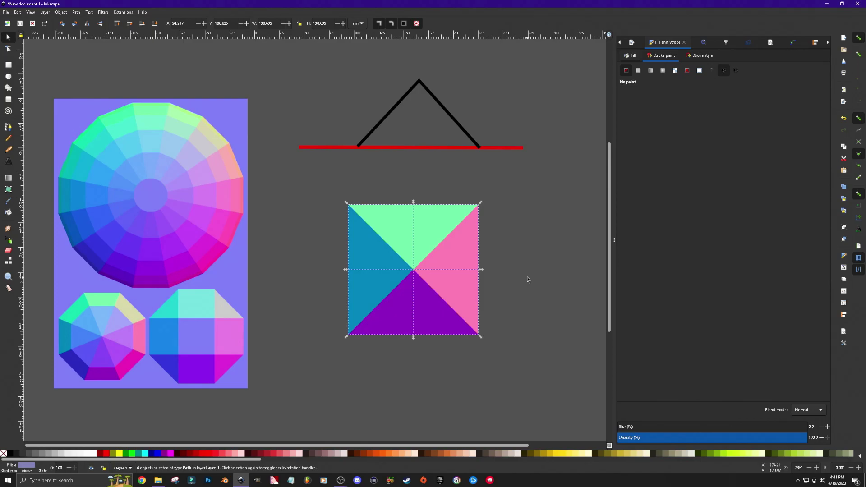
pyautogui.click(532, 250)
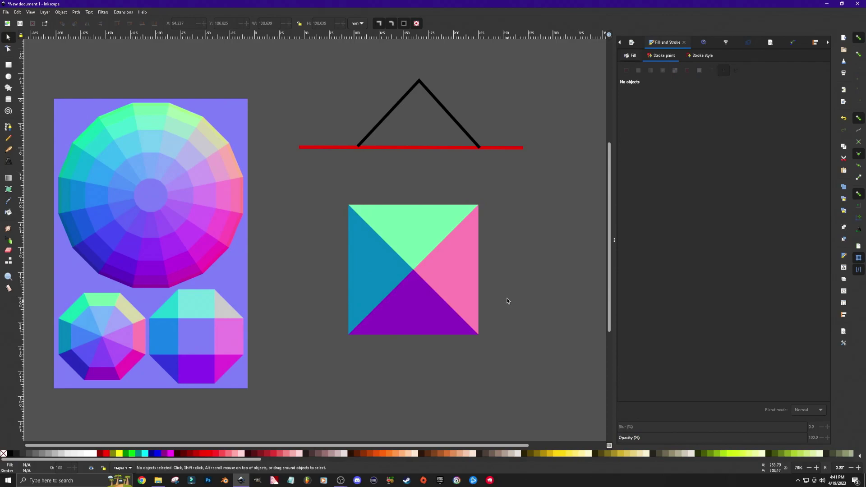
# Swap the side colours using the Dropper, making the square's left triangle pink and its right triangle teal-blue
pyautogui.click(370, 263)
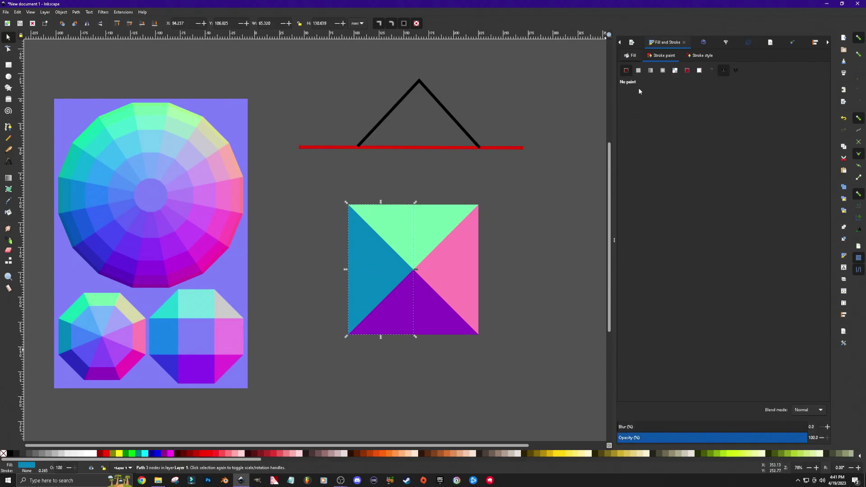
pyautogui.click(632, 55)
pyautogui.press('d')
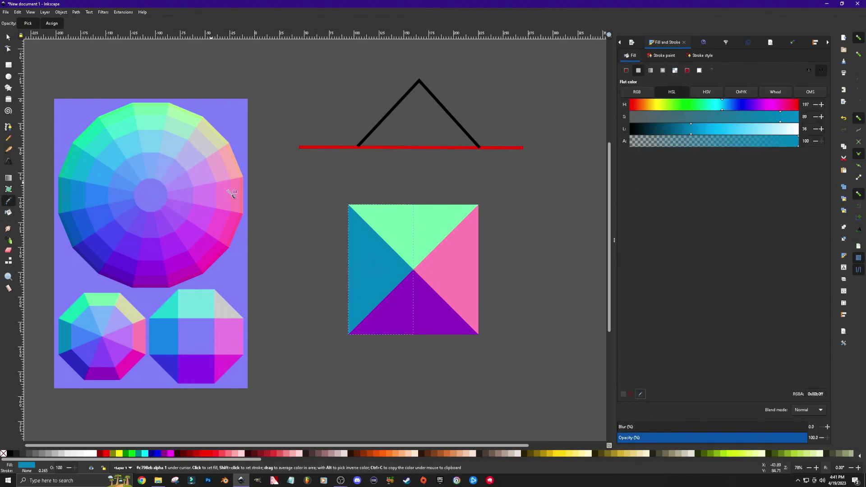
pyautogui.click(453, 270)
pyautogui.click(453, 269)
pyautogui.press('d')
pyautogui.click(68, 189)
# Swap the vertical colours using the Dropper, making the square's bottom triangle light green and its top triangle purple
pyautogui.click(435, 313)
pyautogui.press('d')
pyautogui.click(465, 212)
pyautogui.press('d')
pyautogui.click(465, 212)
pyautogui.press('d')
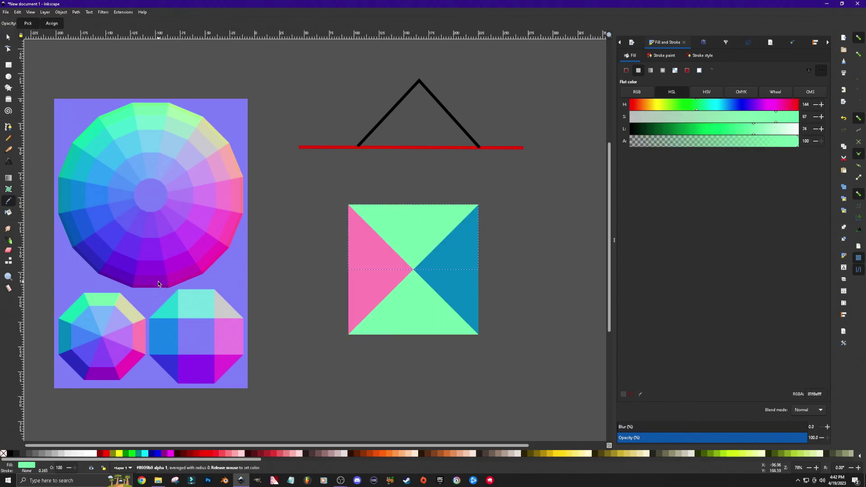
pyautogui.click(161, 285)
pyautogui.press('d')
pyautogui.click(527, 346)
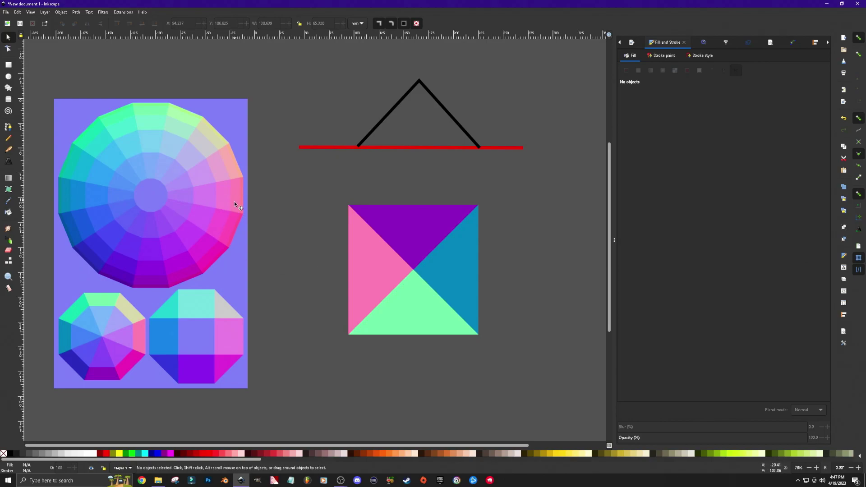
# Vary the black profile line's slope by lowering its apex node, raising it and lowering it again above the red line
pyautogui.click(8, 48)
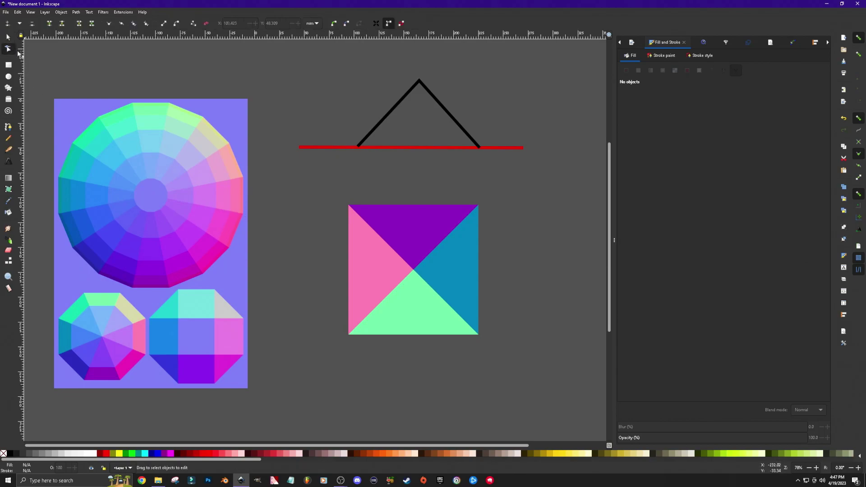
pyautogui.click(419, 82)
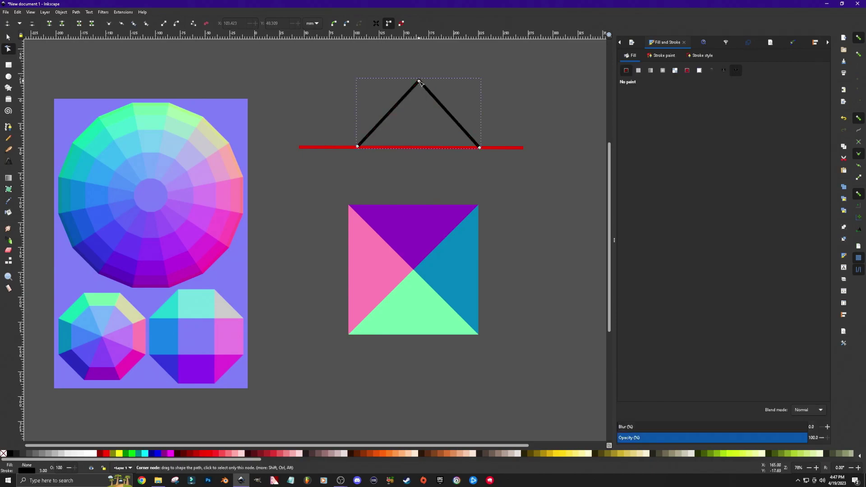
pyautogui.moveTo(419, 82); pyautogui.dragTo(417, 119)
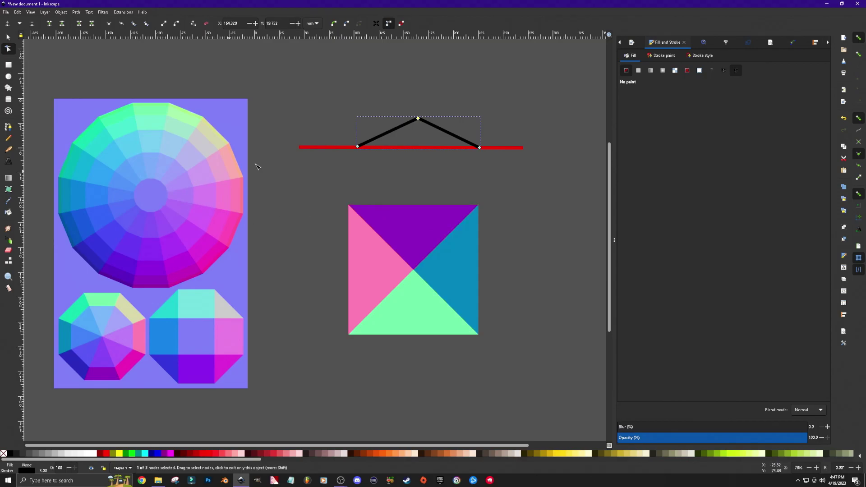
pyautogui.moveTo(420, 110); pyautogui.dragTo(419, 91)
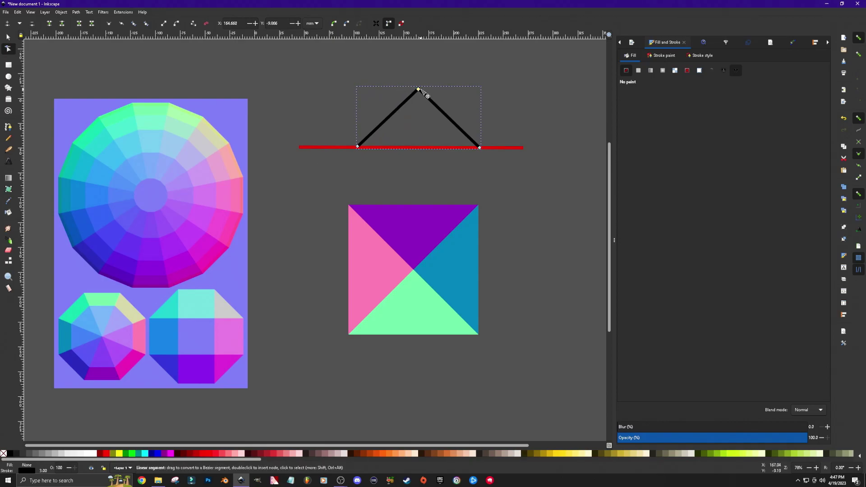
pyautogui.moveTo(419, 91); pyautogui.dragTo(418, 118)
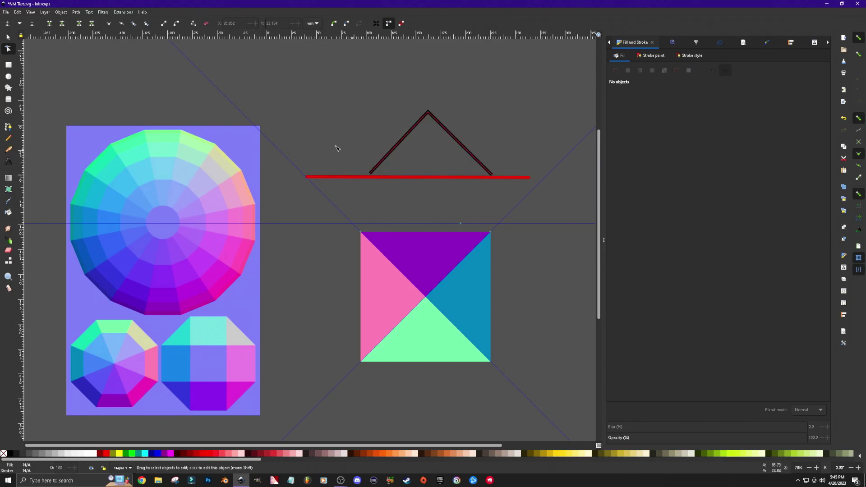
# Extend the left end of the black profile line with a short straight segment sloping up and to the left
pyautogui.click(398, 145)
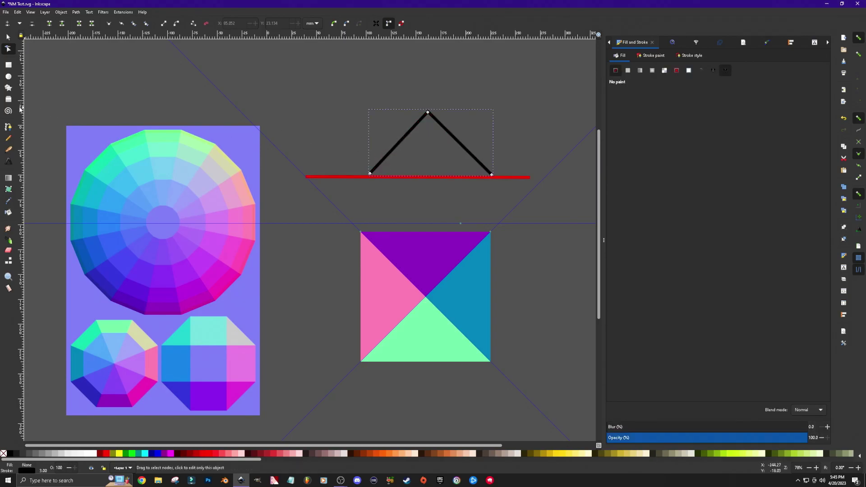
pyautogui.click(9, 139)
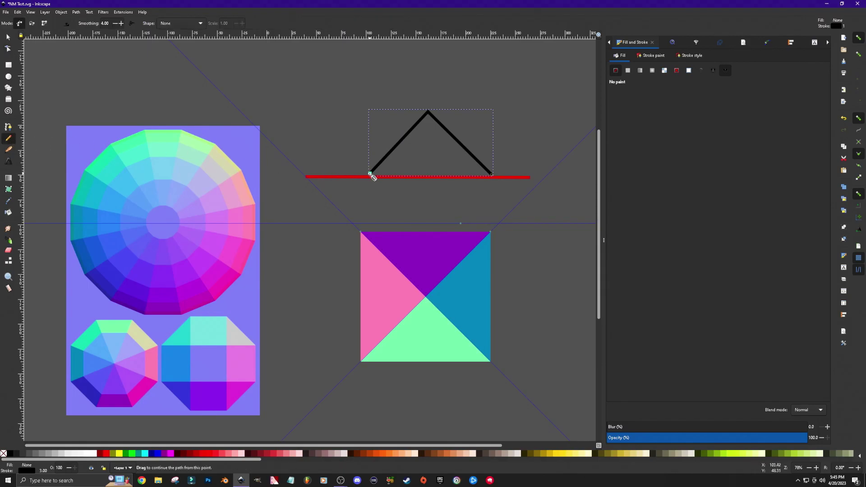
pyautogui.click(355, 153)
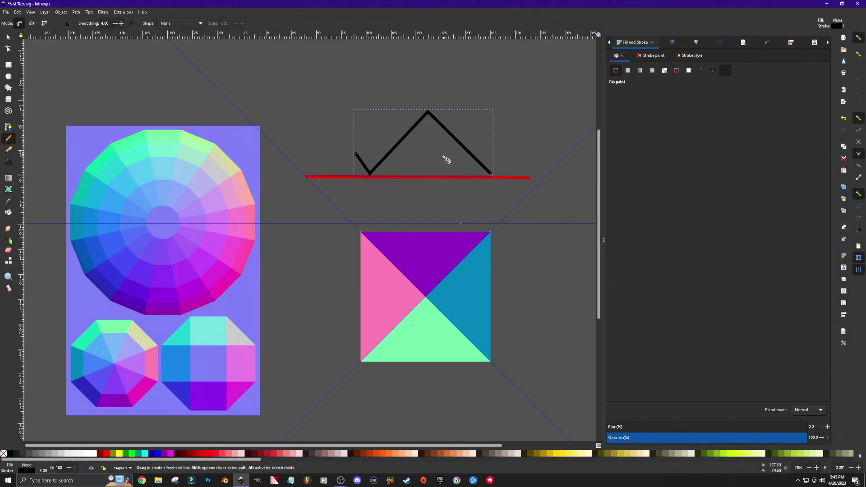
# Move the red surface line up to the short segment's upper end, and return it to just below the black profile
pyautogui.click(9, 37)
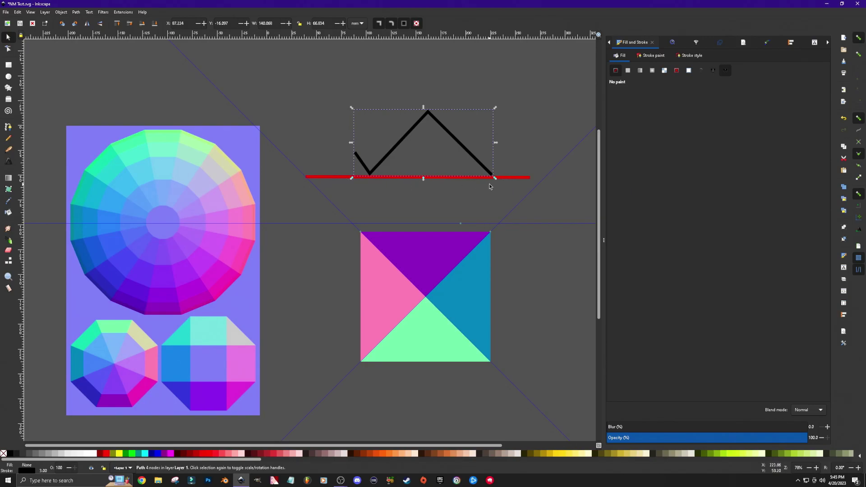
pyautogui.click(472, 183)
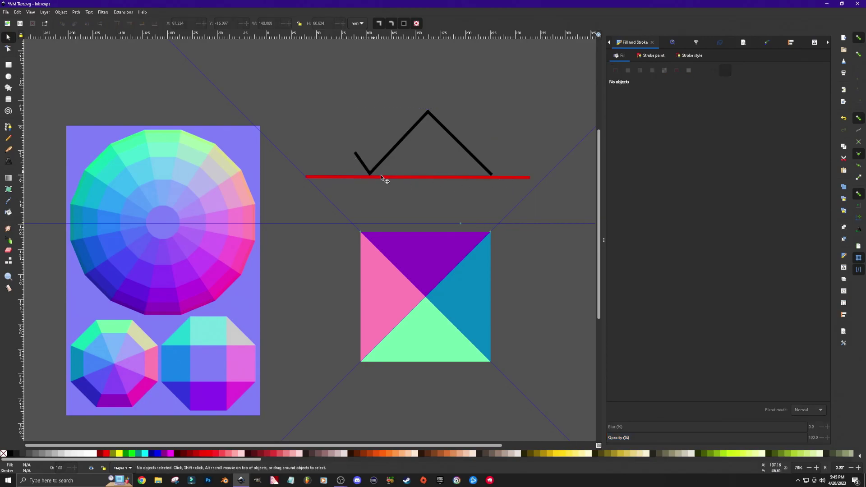
pyautogui.moveTo(415, 176); pyautogui.dragTo(418, 152)
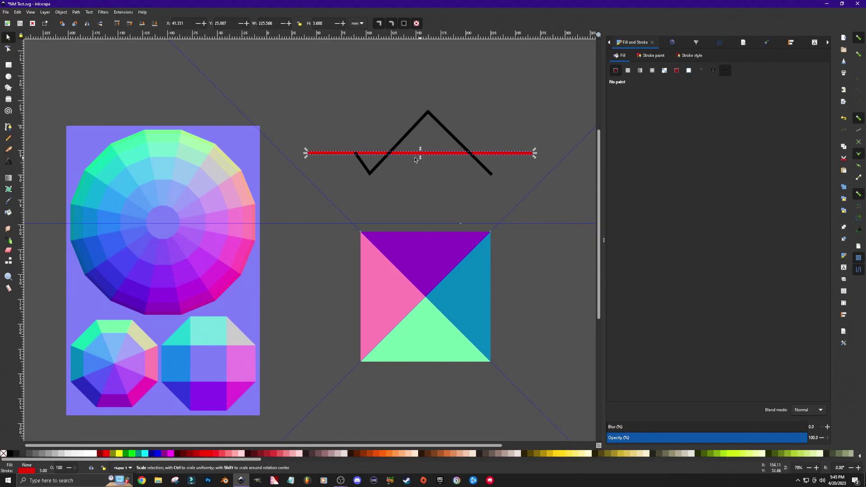
pyautogui.moveTo(440, 154); pyautogui.dragTo(442, 176)
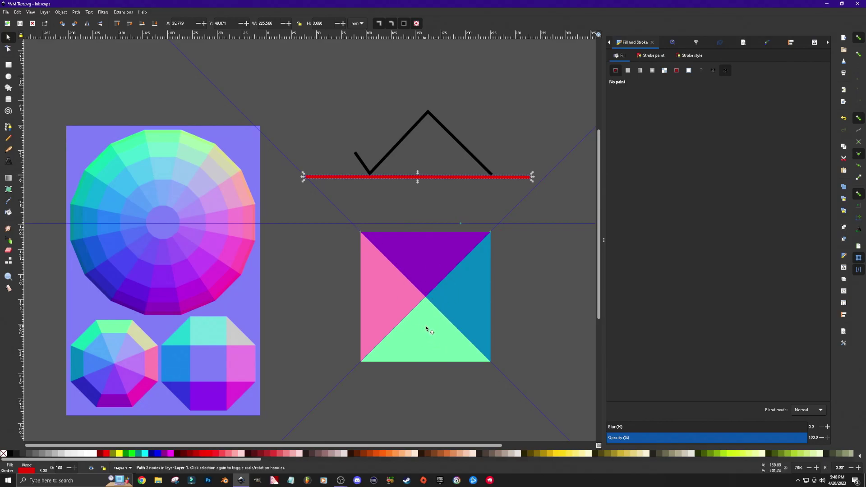
# Draw a thin closed trapezoid between the square's top edge and the horizontal guide, with diagonal ends, and give it a flat fill
pyautogui.click(8, 138)
pyautogui.click(356, 229)
pyautogui.click(357, 227)
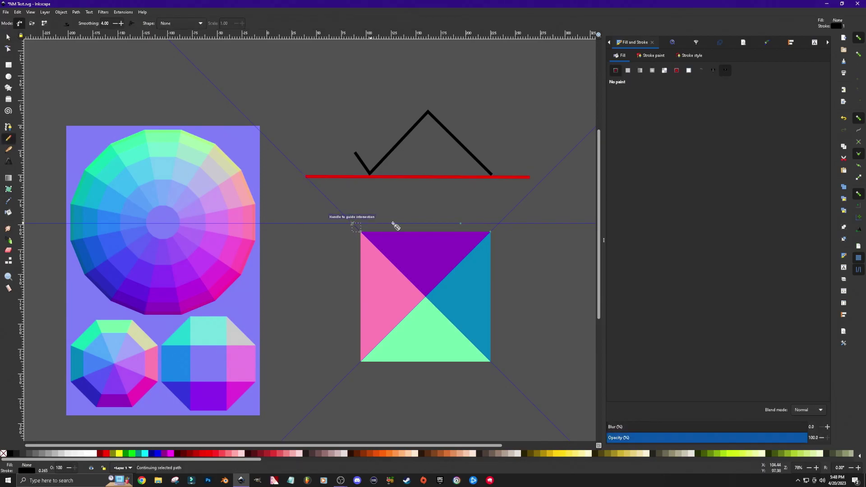
pyautogui.click(491, 232)
pyautogui.click(361, 232)
pyautogui.click(628, 70)
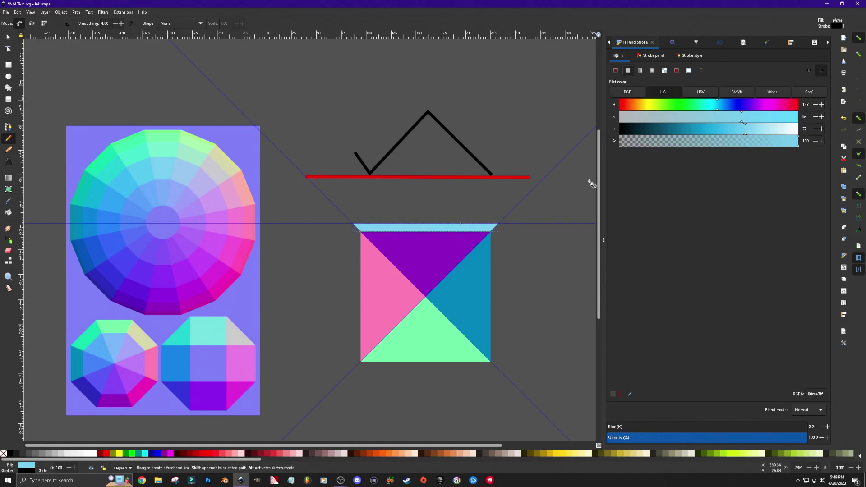
# Fill the trapezoid above the square with the green sampled from the outer ring at the top of the normal map sphere
pyautogui.click(630, 394)
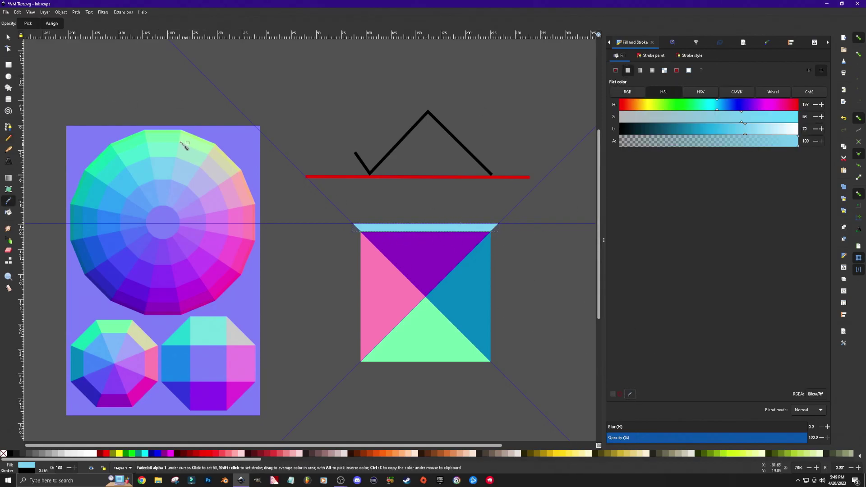
pyautogui.click(168, 138)
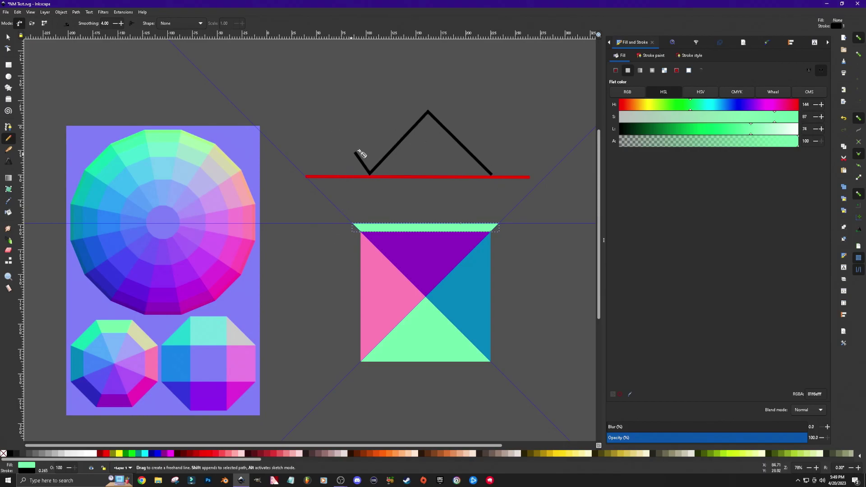
# Lower the left end node of the black profile line so that its short segment slopes only gently
pyautogui.click(8, 48)
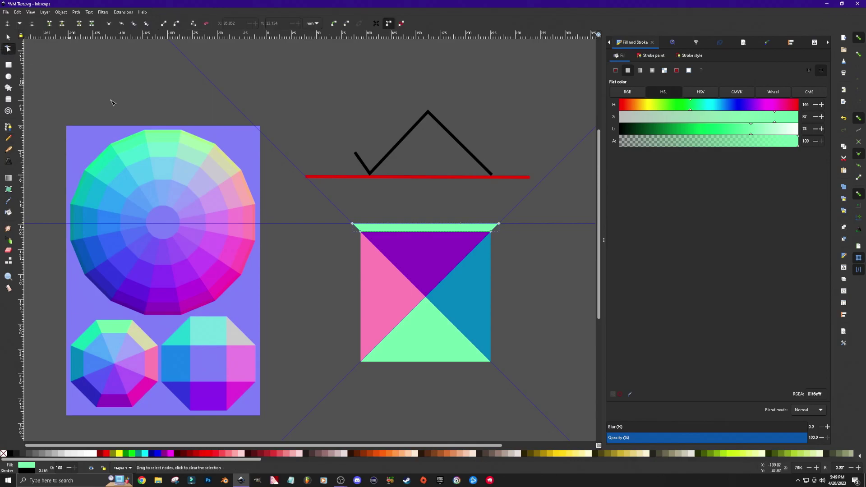
pyautogui.click(356, 154)
pyautogui.moveTo(356, 155); pyautogui.dragTo(350, 167)
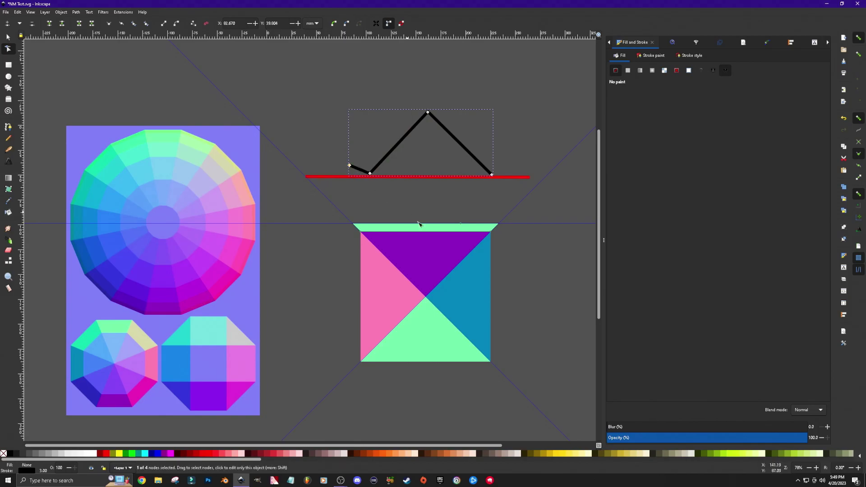
# Refill the trapezoid above the square with the light blue sampled from an inner-ring facet above the sphere's centre
pyautogui.click(8, 40)
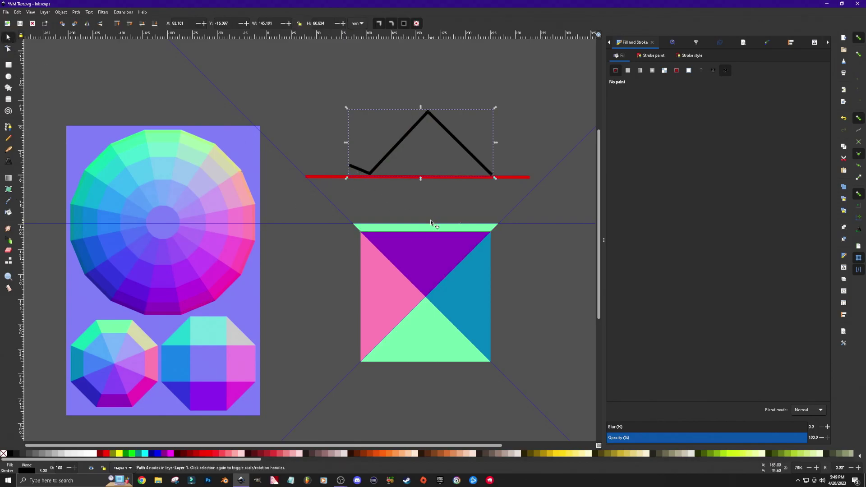
pyautogui.click(433, 228)
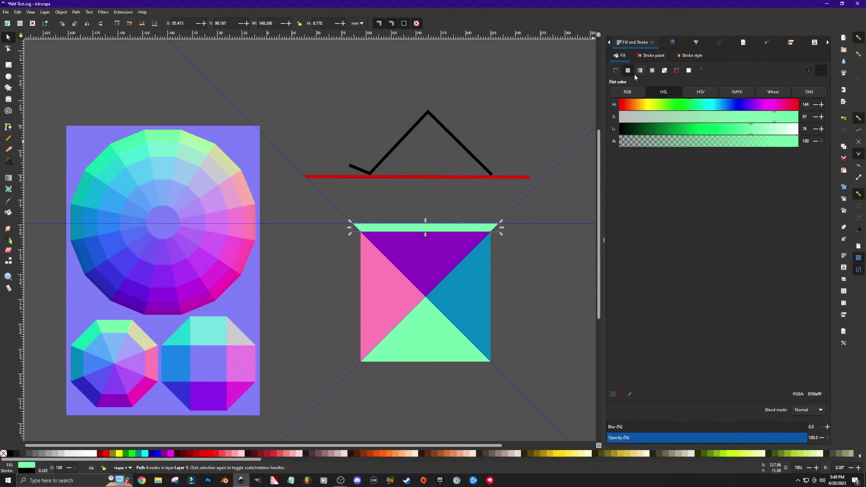
pyautogui.click(632, 394)
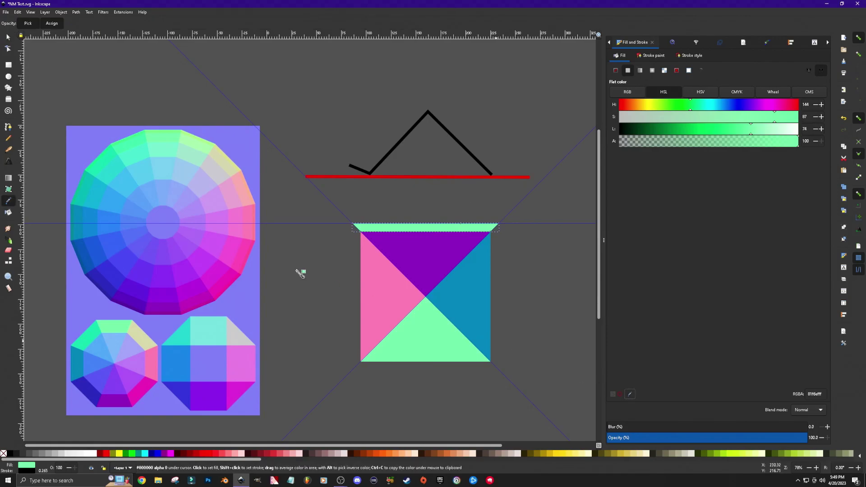
pyautogui.click(165, 171)
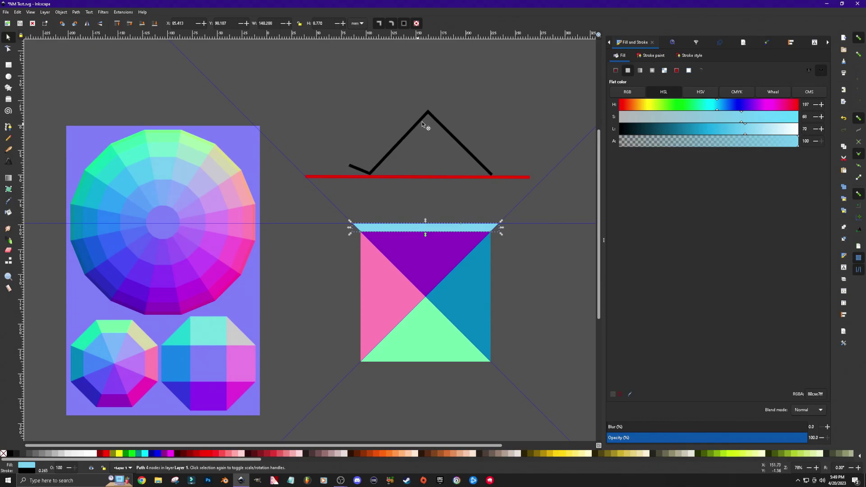
pyautogui.moveTo(431, 176)
pyautogui.mouseDown()
pyautogui.moveTo(435, 163)
pyautogui.moveTo(427, 167)
pyautogui.mouseUp()
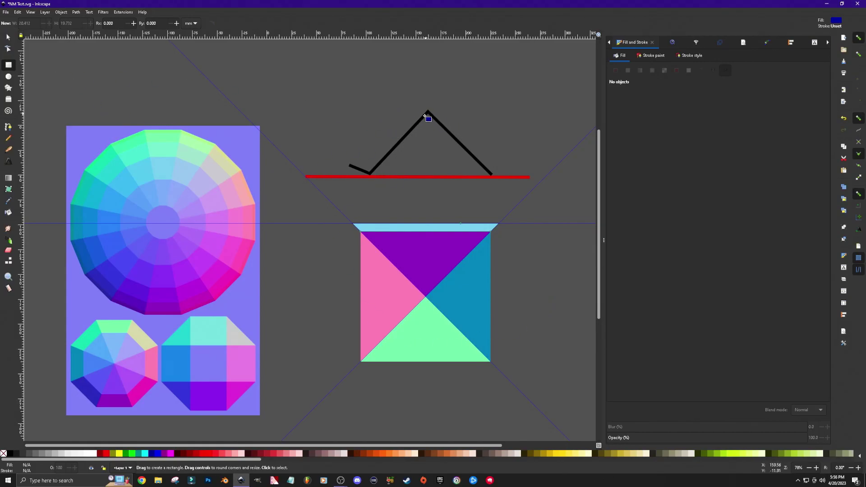
# Flatten the black profile's peak by adding a node on each slope near the apex and removing the apex node
pyautogui.click(8, 49)
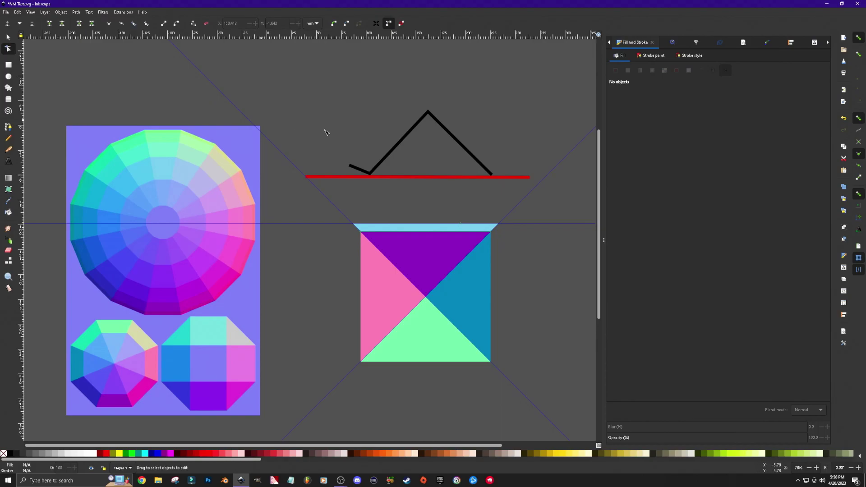
pyautogui.click(416, 127)
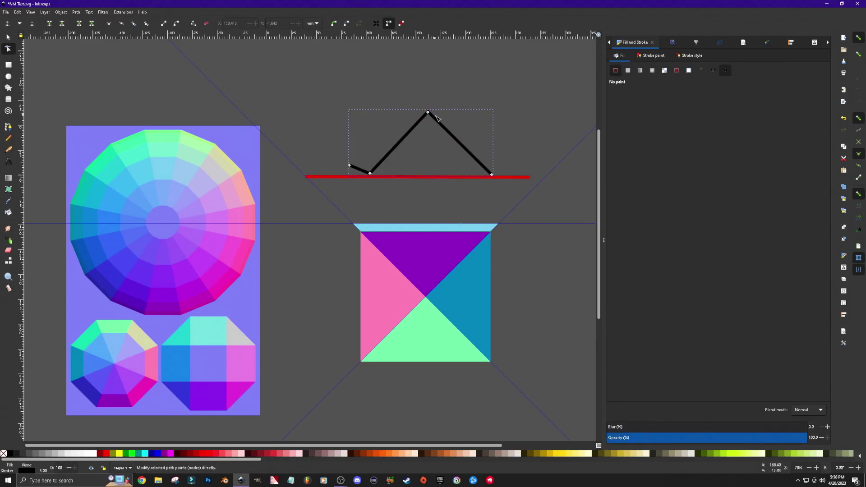
pyautogui.doubleClick(412, 128)
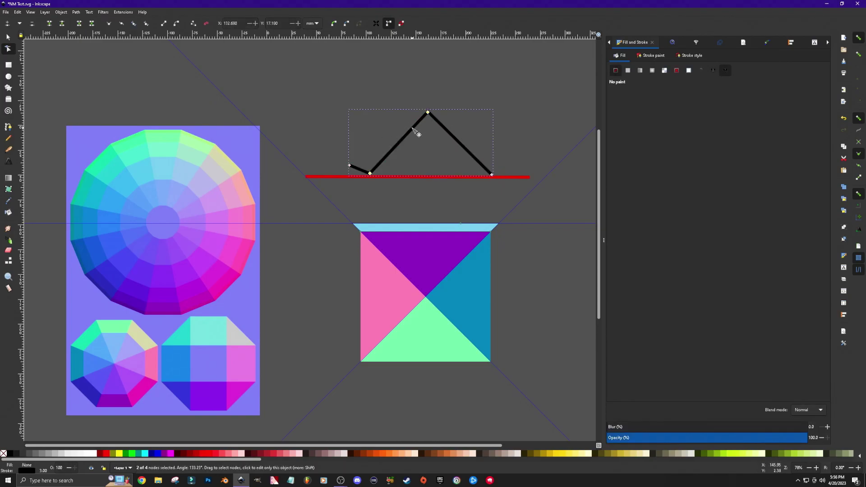
pyautogui.doubleClick(443, 127)
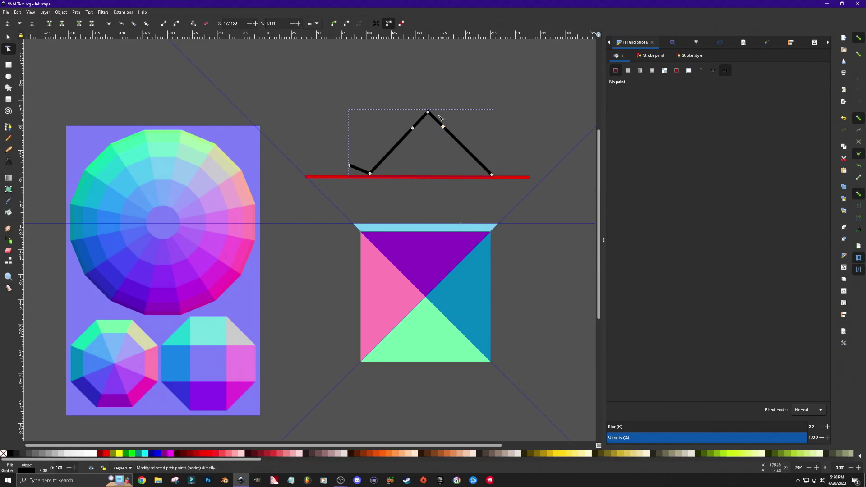
pyautogui.moveTo(430, 116); pyautogui.dragTo(414, 128)
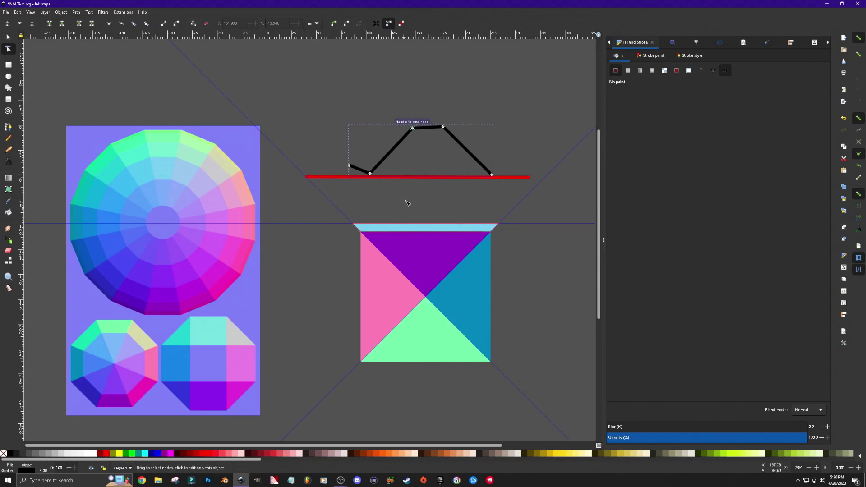
# Draw a square about 33 mm wide at the pyramid's centre and fill it with the colour sampled from the sphere's centre
pyautogui.click(9, 65)
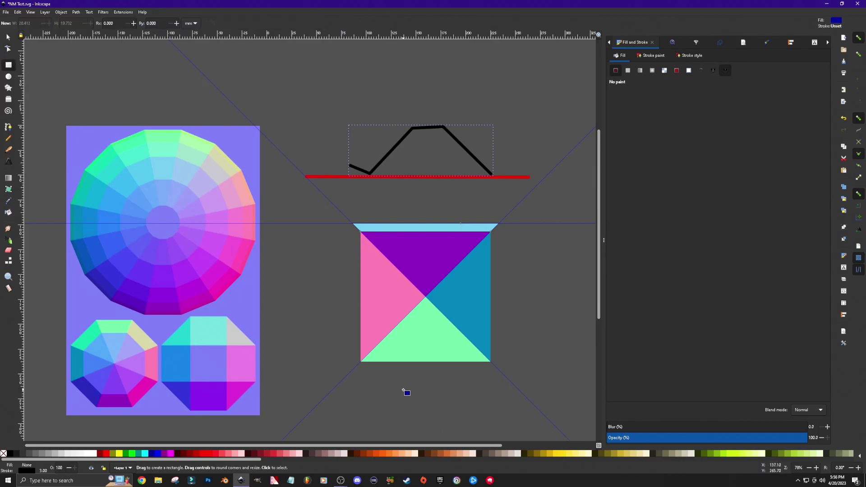
pyautogui.moveTo(405, 391); pyautogui.dragTo(421, 299)
pyautogui.press('s')
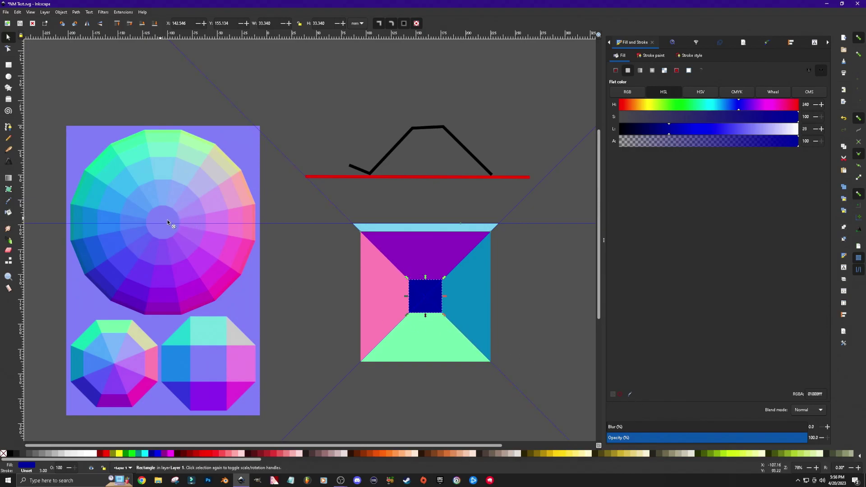
pyautogui.click(631, 394)
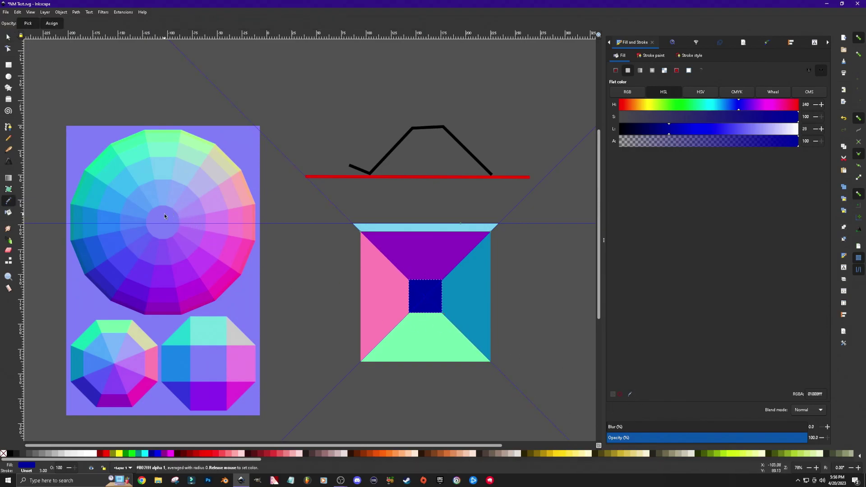
pyautogui.click(164, 213)
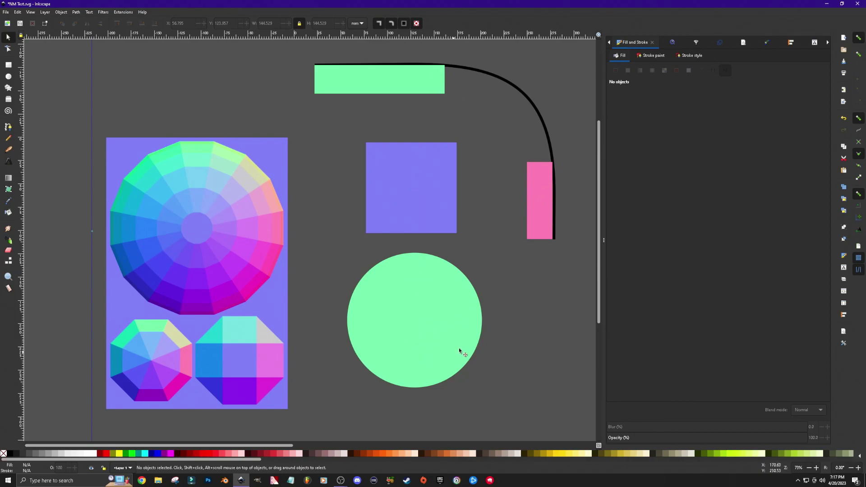
# Apply a conical mesh gradient with 1 row and 8 columns to the green circle
pyautogui.click(414, 320)
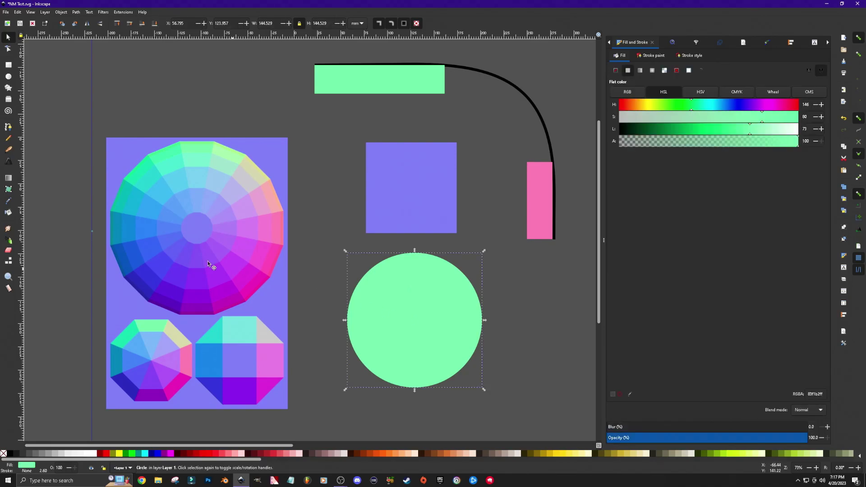
pyautogui.click(10, 192)
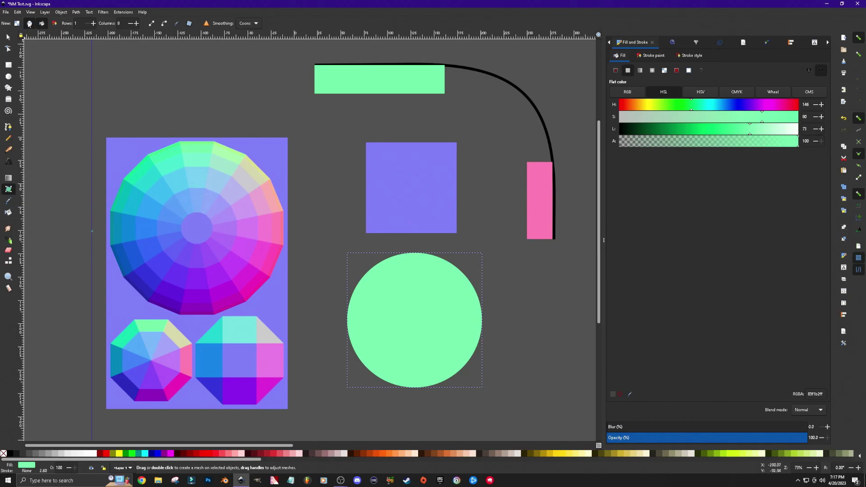
pyautogui.click(29, 23)
pyautogui.doubleClick(502, 322)
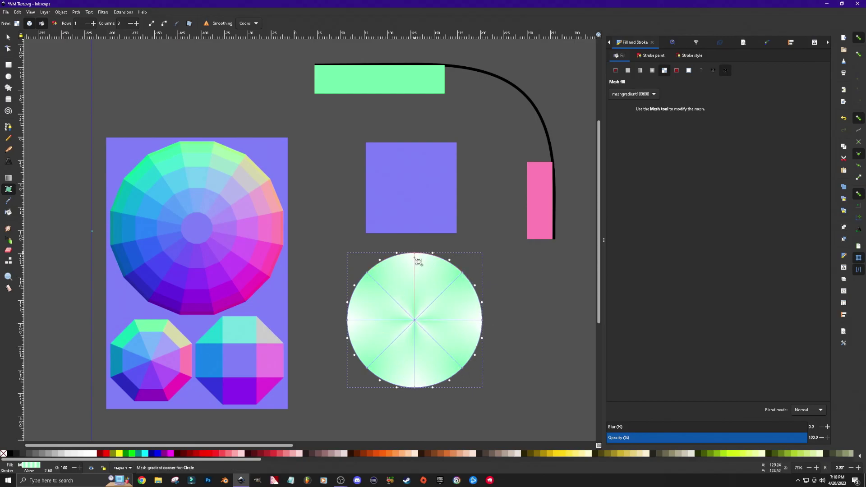
# Colour the circle mesh's lower-right and bottom rim nodes with the magenta and purple sampled from the matching reference sphere facets
pyautogui.click(465, 370)
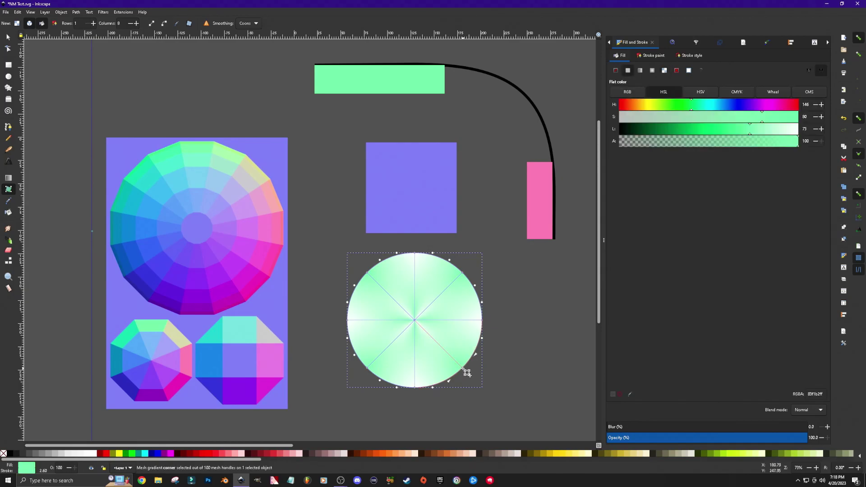
pyautogui.click(630, 395)
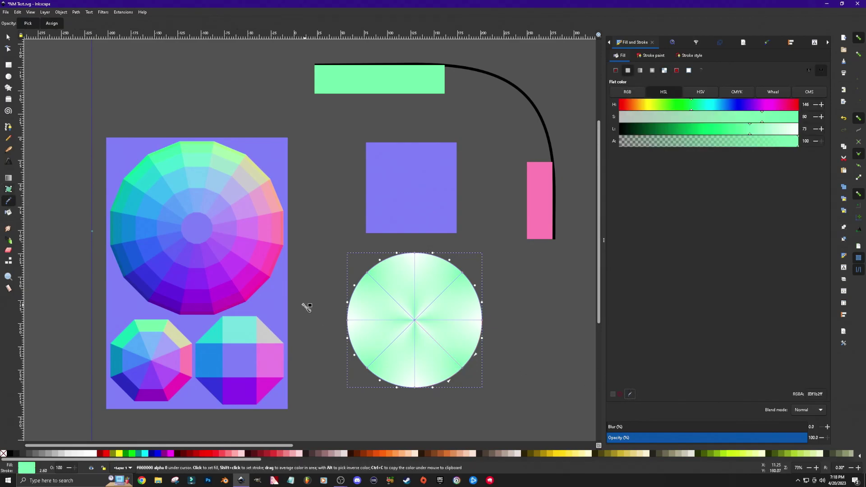
pyautogui.click(256, 287)
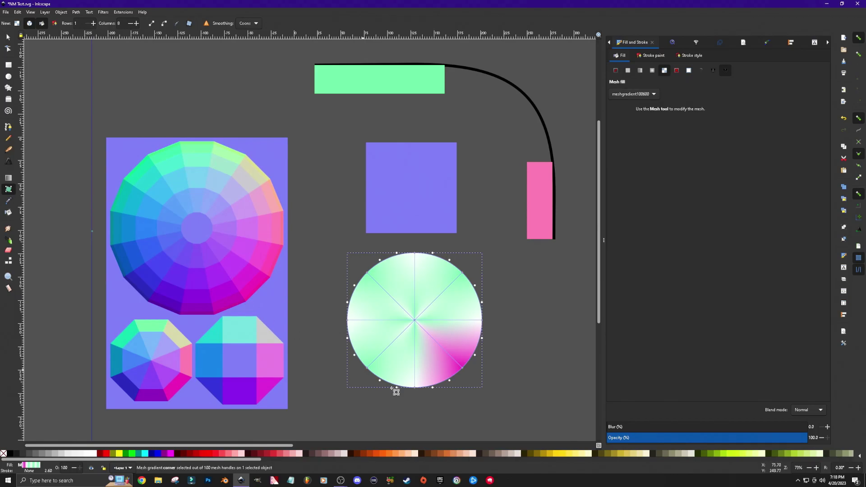
pyautogui.click(419, 391)
pyautogui.click(630, 395)
pyautogui.click(239, 390)
# Colour the mesh's rim nodes along the circle's left side with the blue and teal colours sampled from the matching sphere facets
pyautogui.click(367, 367)
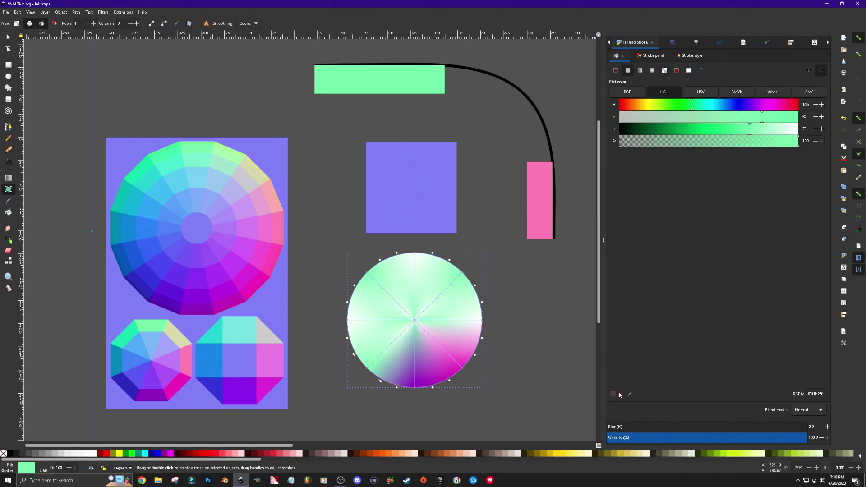
pyautogui.click(630, 395)
pyautogui.click(116, 223)
pyautogui.click(348, 320)
pyautogui.click(116, 222)
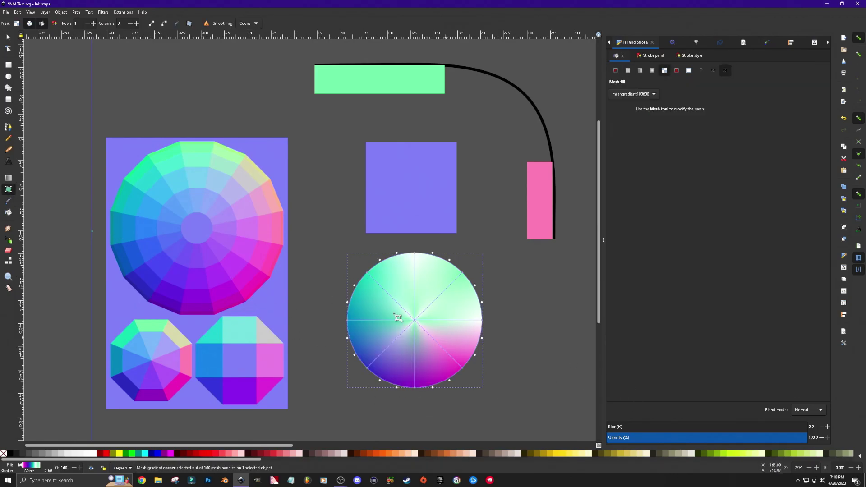
# Colour the remaining rim nodes towards the circle's upper right with colours sampled from the matching sphere facets, and deselect the circle
pyautogui.click(468, 275)
pyautogui.press('d')
pyautogui.click(261, 170)
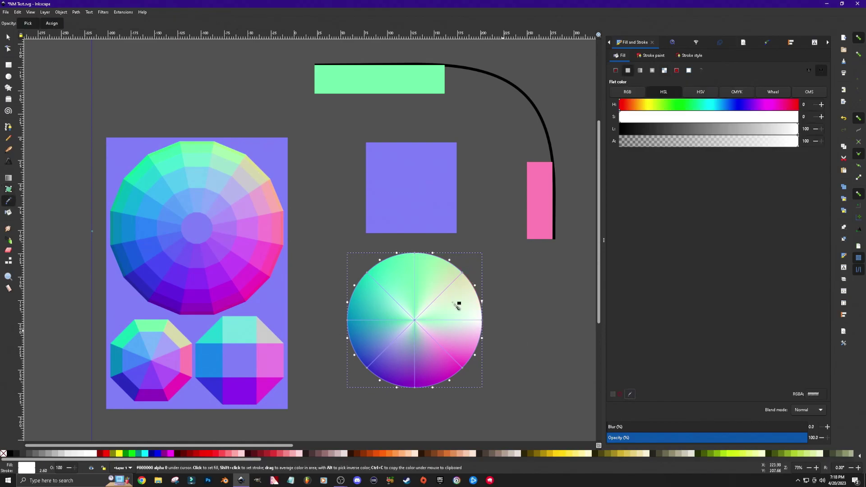
pyautogui.press('s')
pyautogui.click(180, 83)
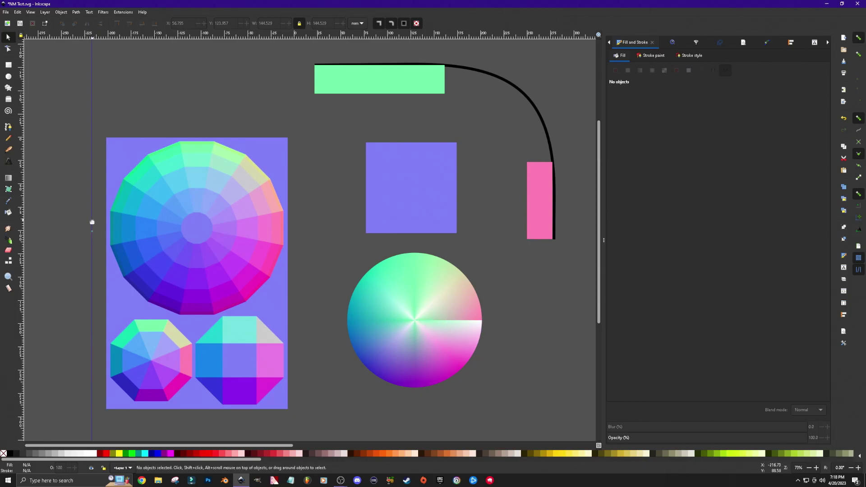
# Move the vertical guide onto the exact centre of the mesh-gradient circle
pyautogui.moveTo(91, 221); pyautogui.dragTo(413, 333)
pyautogui.scroll(7, 413, 332)
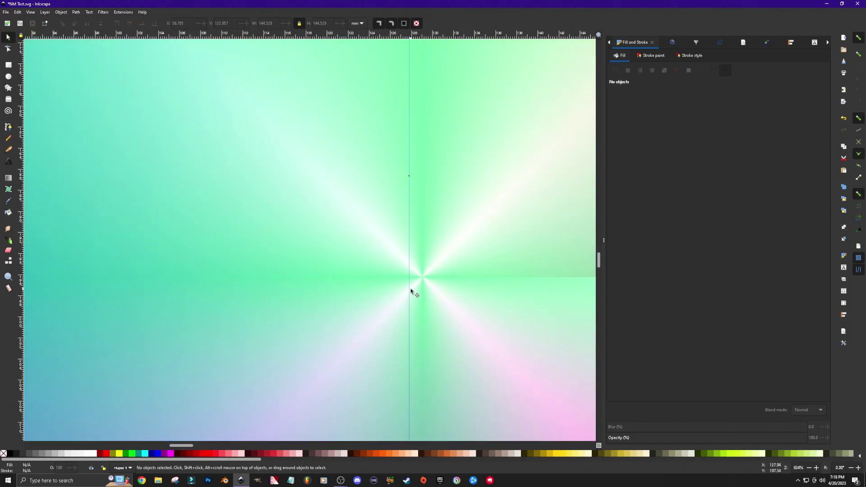
pyautogui.moveTo(410, 291); pyautogui.dragTo(423, 289)
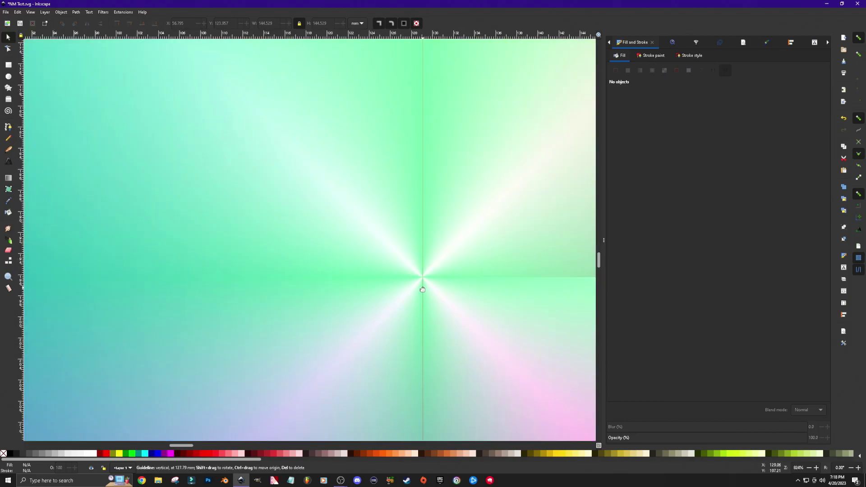
# Copy the mesh-gradient circle and place the duplicate to the right of the original
pyautogui.scroll(-6, 472, 330)
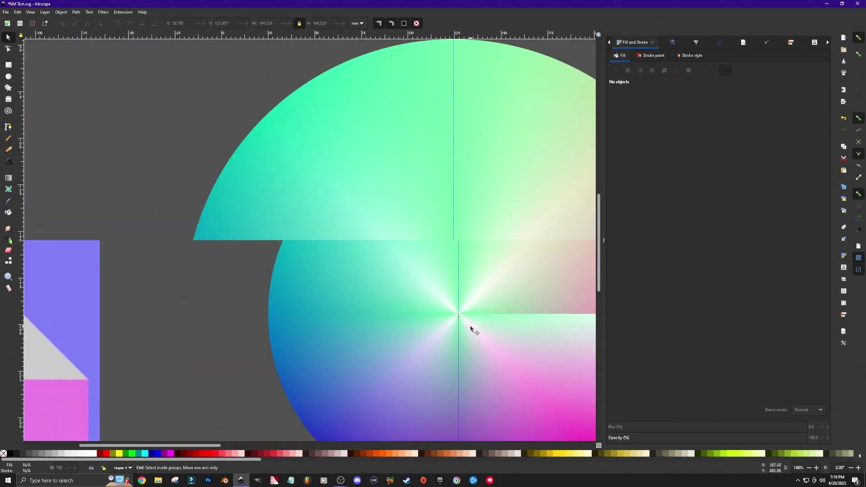
pyautogui.scroll(-2, 471, 330)
pyautogui.hscroll(4, 469, 329)
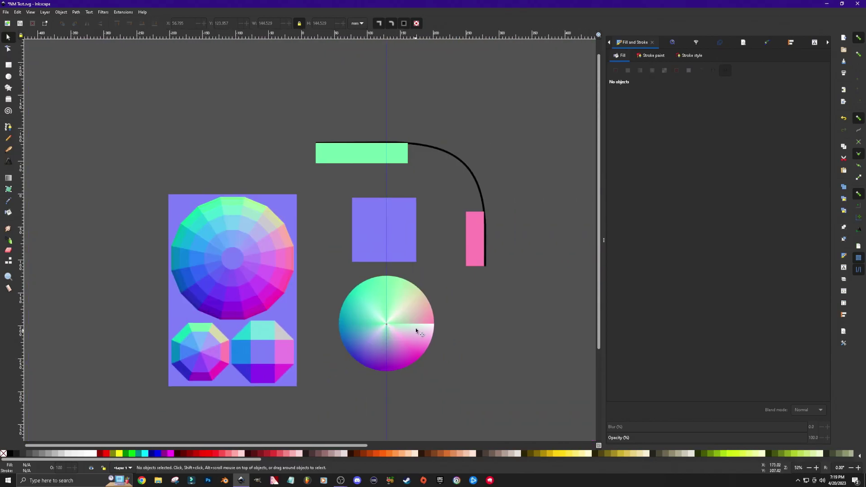
pyautogui.click(416, 327)
pyautogui.hotkey('ctrl', 'c')
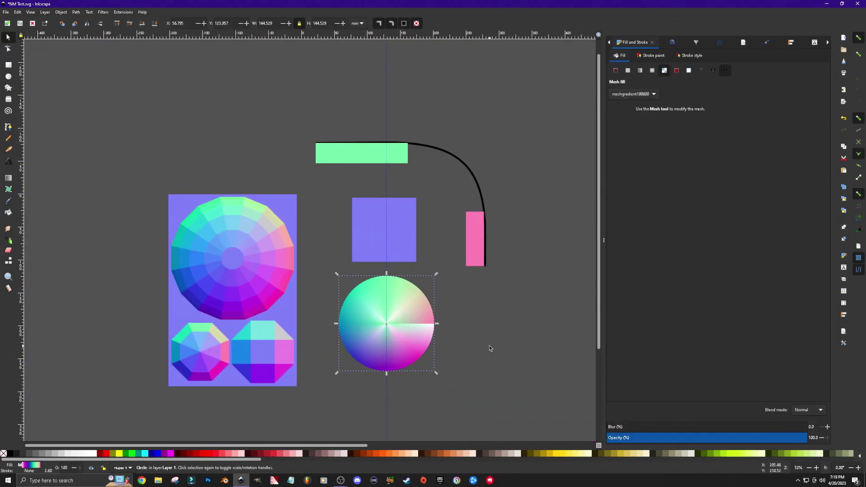
pyautogui.hotkey('ctrl', 'v')
pyautogui.moveTo(486, 346); pyautogui.dragTo(513, 329)
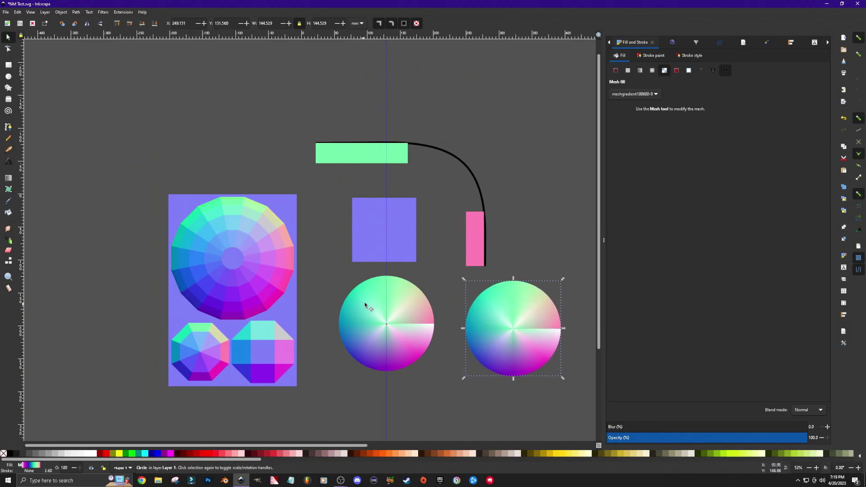
# Draw a rectangle about 84 by 167 mm over the original circle's left half, with its right edge on the vertical guide
pyautogui.click(8, 65)
pyautogui.moveTo(331, 269); pyautogui.dragTo(387, 380)
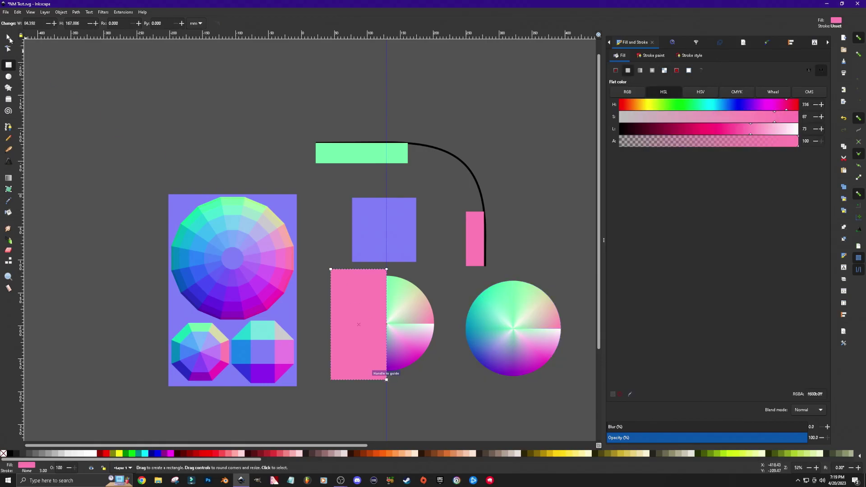
# Clip the original mesh-gradient circle with the pink rectangle so only its left half is kept
pyautogui.click(8, 37)
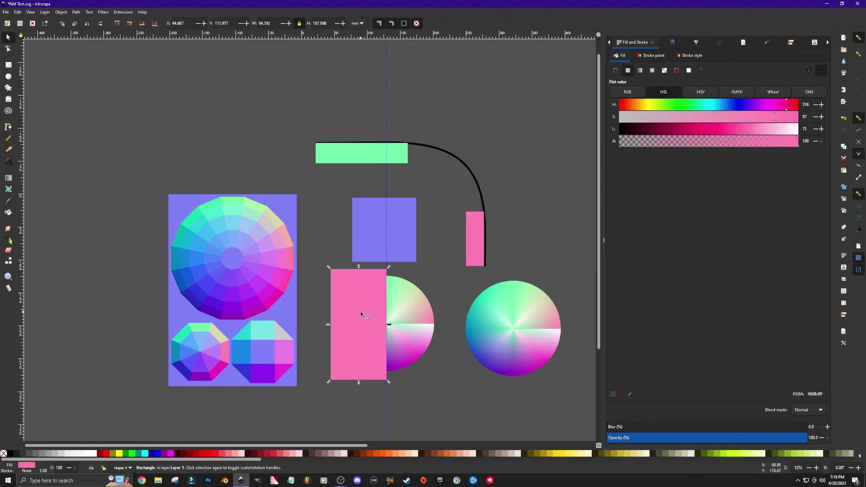
pyautogui.press('shift')
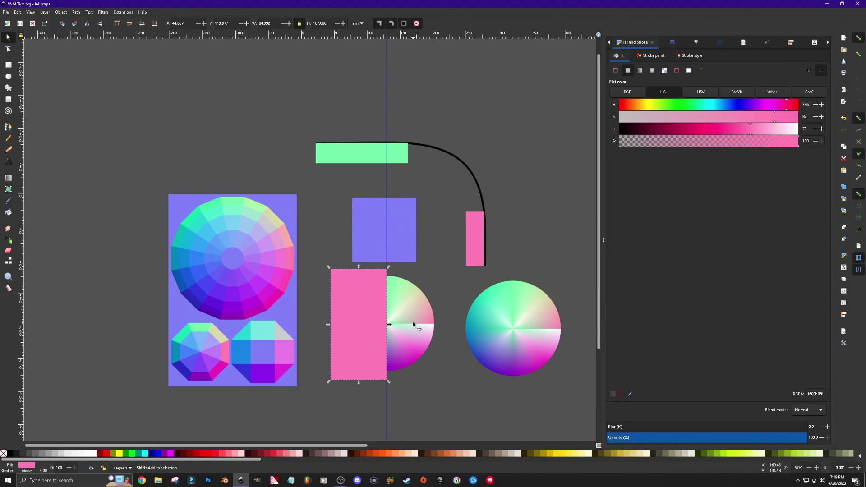
pyautogui.keyDown('shift'); pyautogui.click(413, 321); pyautogui.keyUp('shift')
pyautogui.rightClick(414, 323)
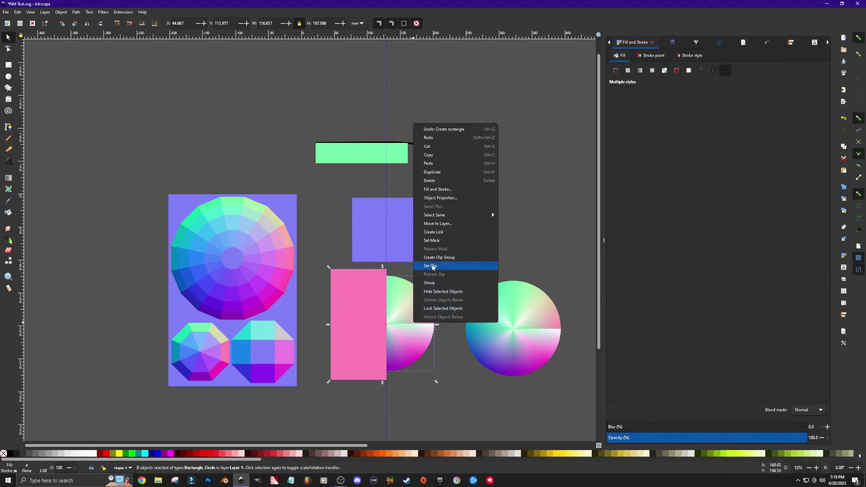
pyautogui.click(431, 266)
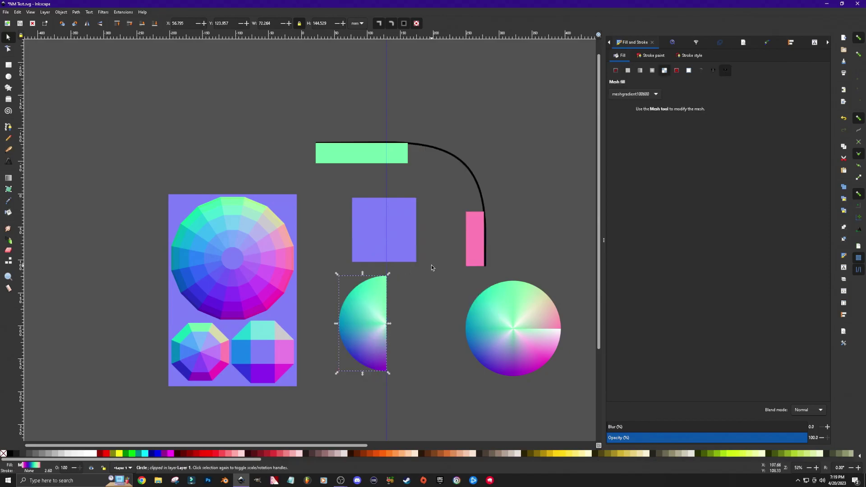
# Flip the clipped half circle horizontally and fit it over the right half of the full duplicate circle, centred on the vertical guide
pyautogui.click(87, 25)
pyautogui.moveTo(359, 333); pyautogui.dragTo(461, 403)
pyautogui.moveTo(526, 328); pyautogui.dragTo(400, 329)
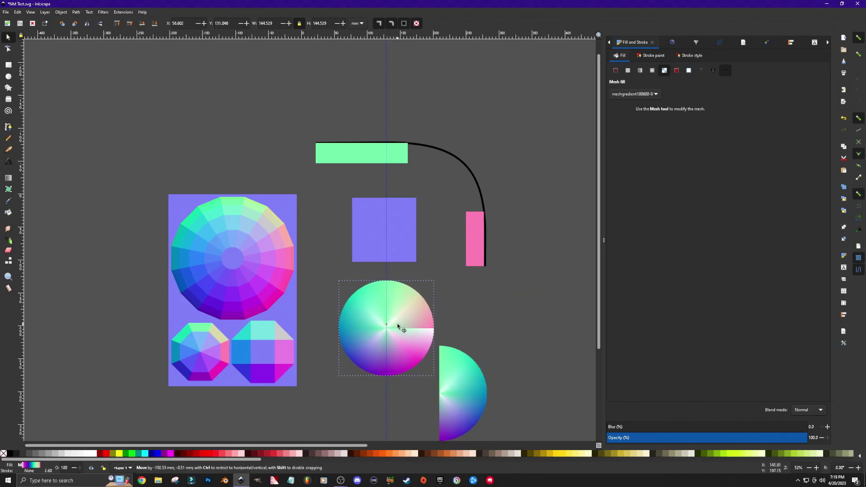
pyautogui.moveTo(456, 391); pyautogui.dragTo(402, 324)
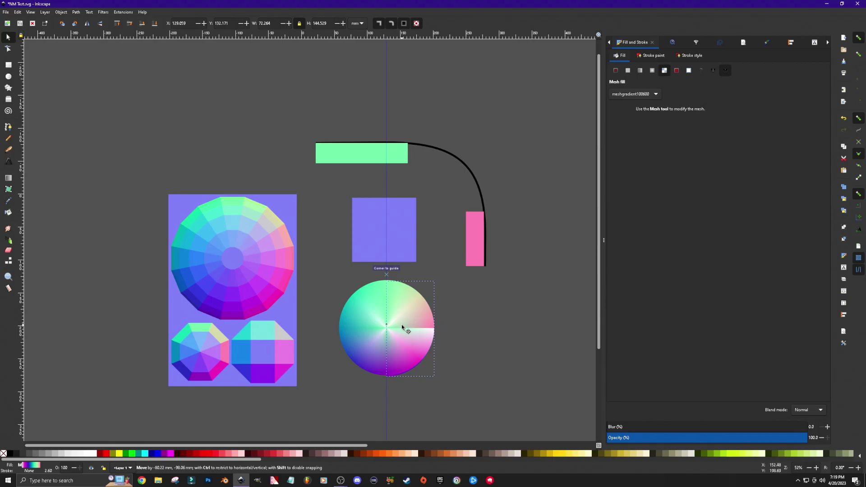
# Raise the mirrored half circle to the top, align it precisely with the full circle's centre and rim, and deselect it
pyautogui.click(117, 23)
pyautogui.keyDown('ctrl'); pyautogui.scroll(3, 409, 319); pyautogui.keyUp('ctrl')
pyautogui.moveTo(397, 333); pyautogui.dragTo(396, 329)
pyautogui.moveTo(384, 284); pyautogui.dragTo(413, 308)
pyautogui.keyDown('ctrl'); pyautogui.scroll(-2, 512, 336); pyautogui.keyUp('ctrl')
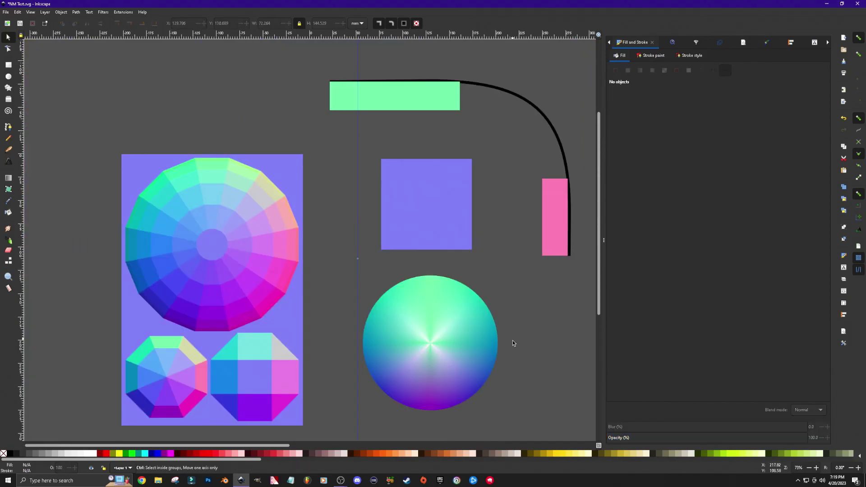
pyautogui.click(515, 350)
# Recolour the upper-right rim node of the mirrored half's mesh with the pale yellow sampled from the sphere's upper-right facet
pyautogui.click(468, 278)
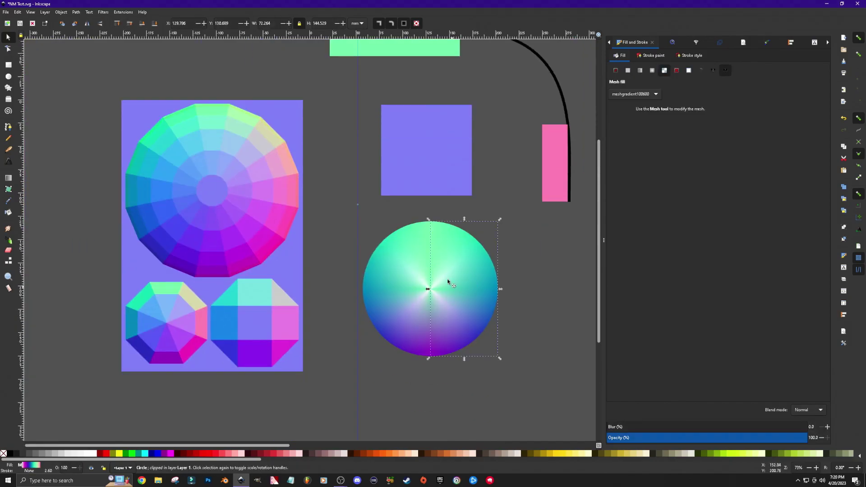
pyautogui.click(8, 189)
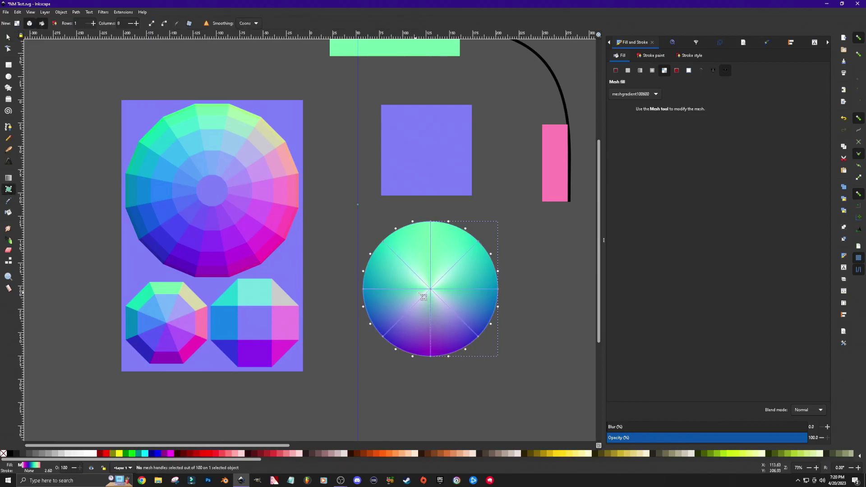
pyautogui.click(482, 244)
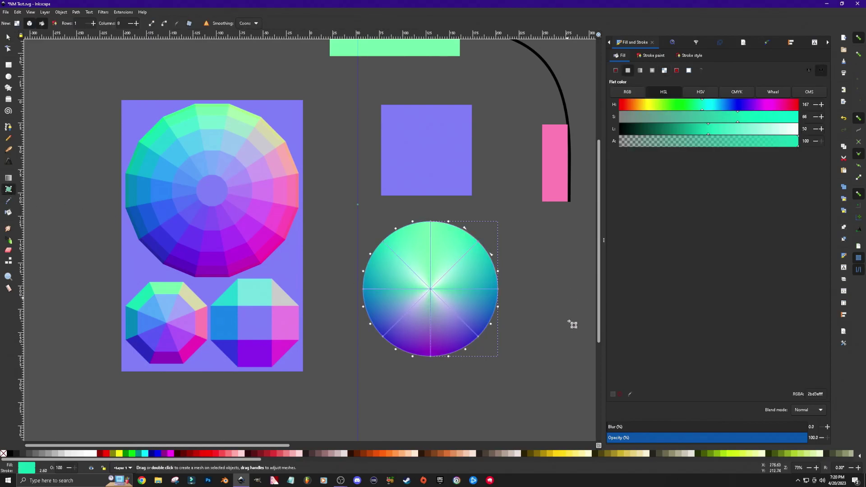
pyautogui.click(630, 394)
pyautogui.click(274, 140)
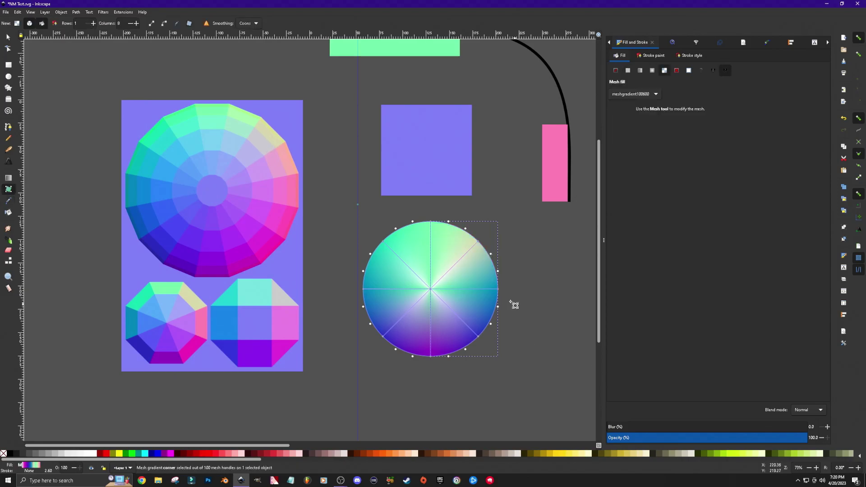
# Recolour the mirrored half's right and lower-right rim nodes with the pink and magenta sampled from matching sphere facets, and deselect it
pyautogui.click(500, 290)
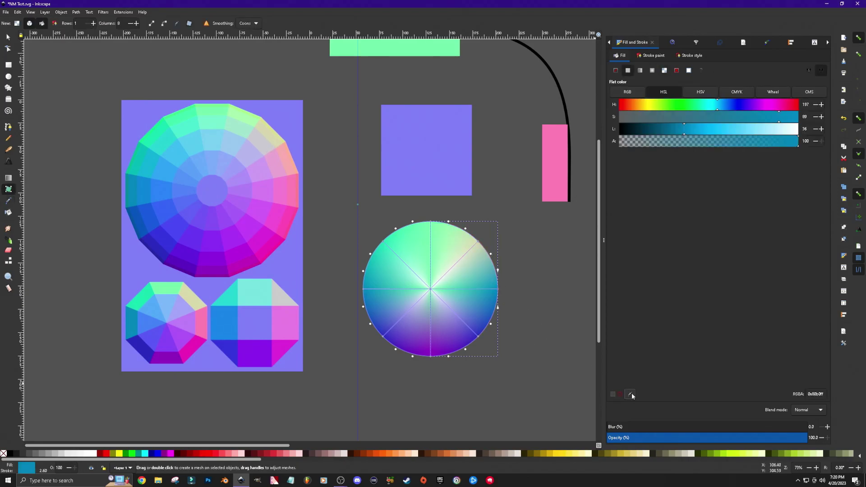
pyautogui.click(631, 394)
pyautogui.click(296, 196)
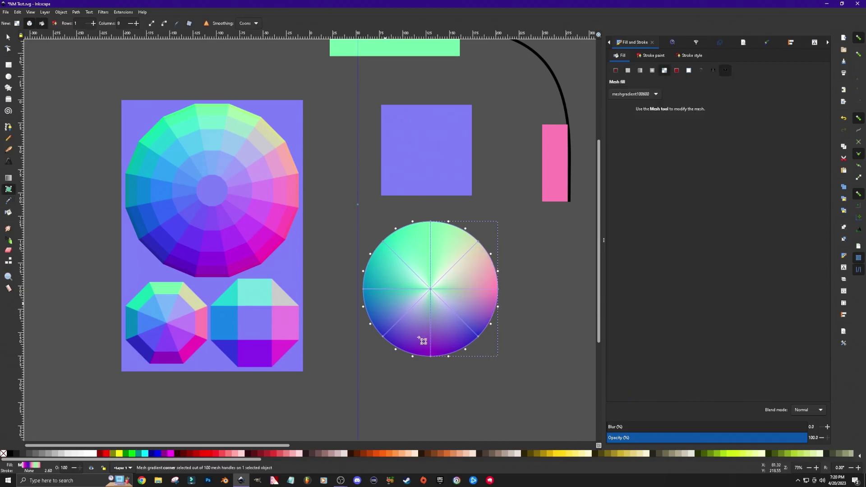
pyautogui.click(480, 339)
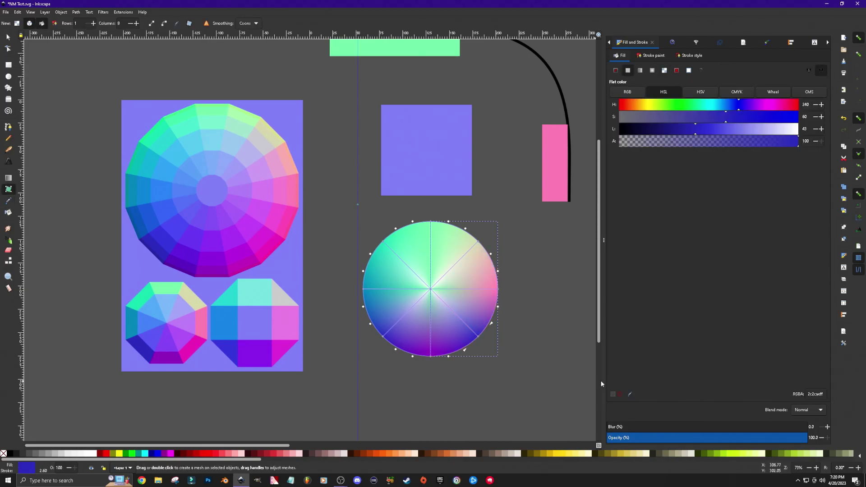
pyautogui.click(629, 395)
pyautogui.click(271, 248)
pyautogui.click(333, 291)
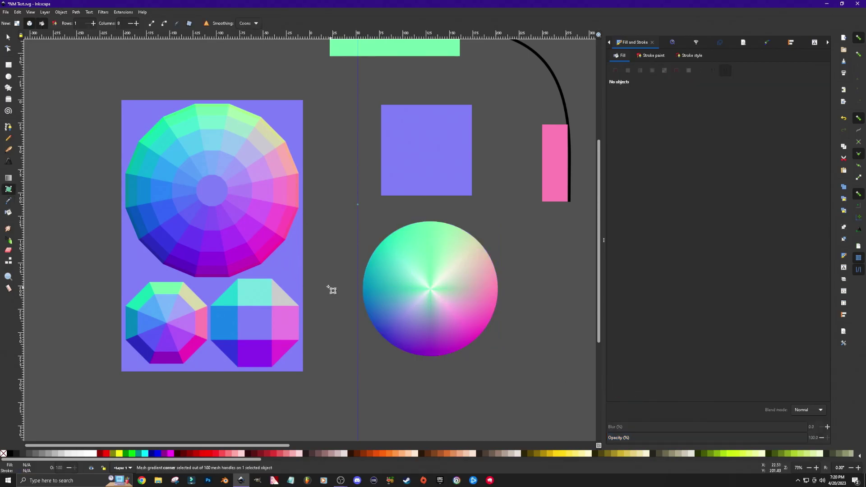
# Group the two overlapping mesh-gradient circle pieces into one object
pyautogui.press('s')
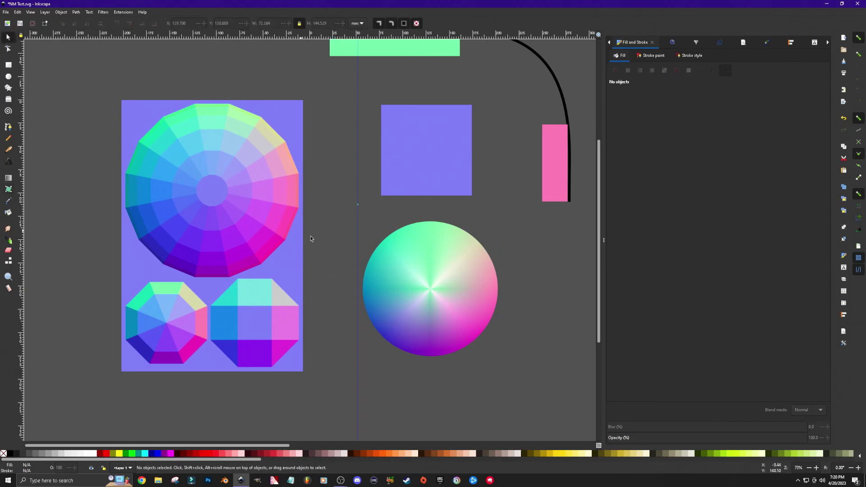
pyautogui.moveTo(326, 217); pyautogui.dragTo(539, 375)
pyautogui.rightClick(462, 312)
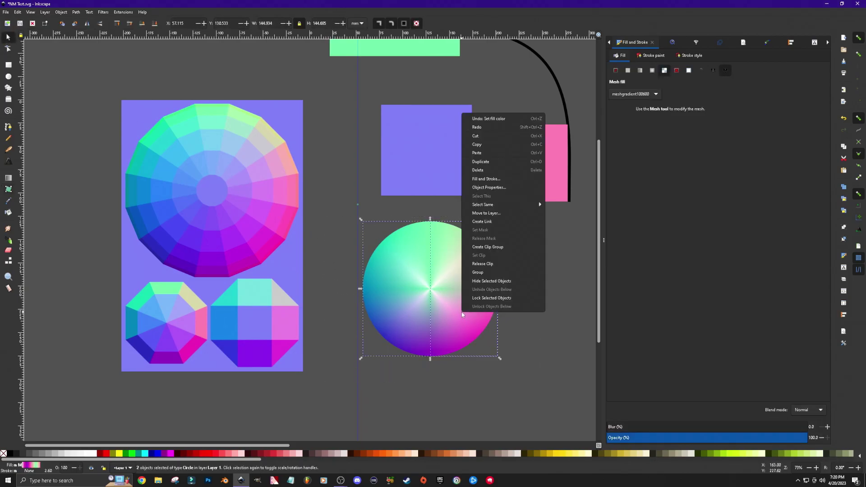
pyautogui.click(478, 273)
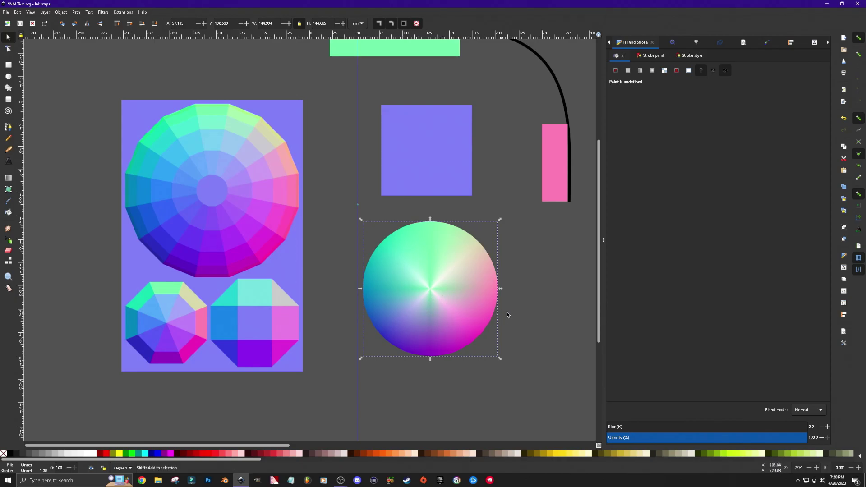
# Examine the finished round normal map example with the hexagonal recess at the far right of the canvas
pyautogui.hscroll(15, 533, 310)
pyautogui.hscroll(12, 528, 316)
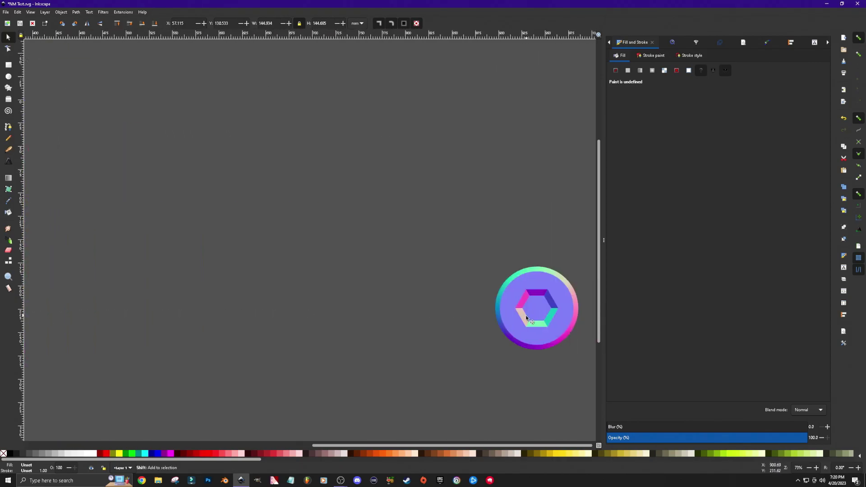